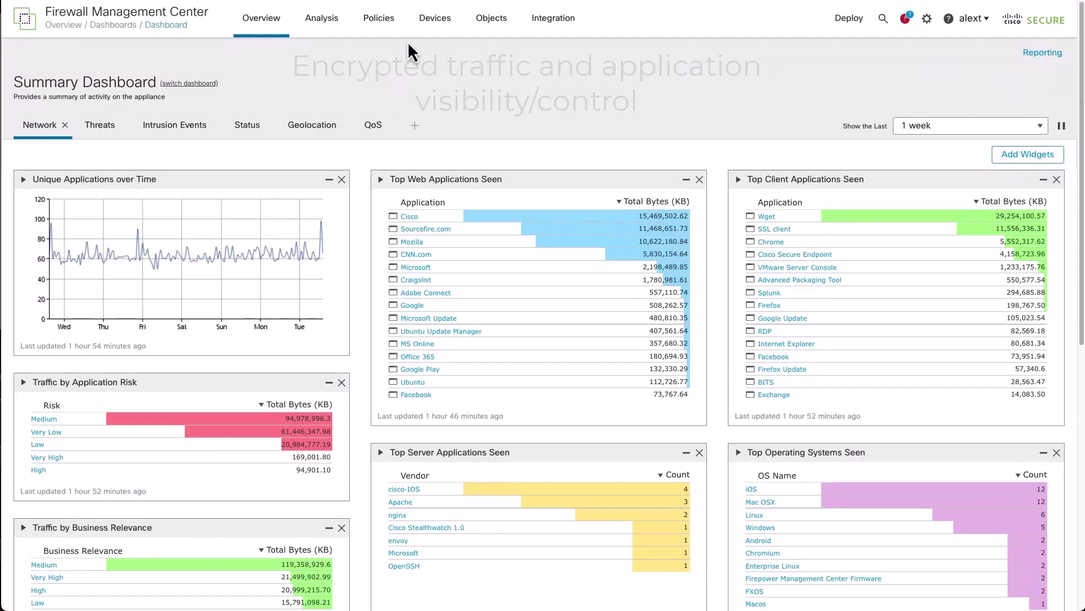
Step: Go to the Access Control policy list under Policies
left_click(388, 25)
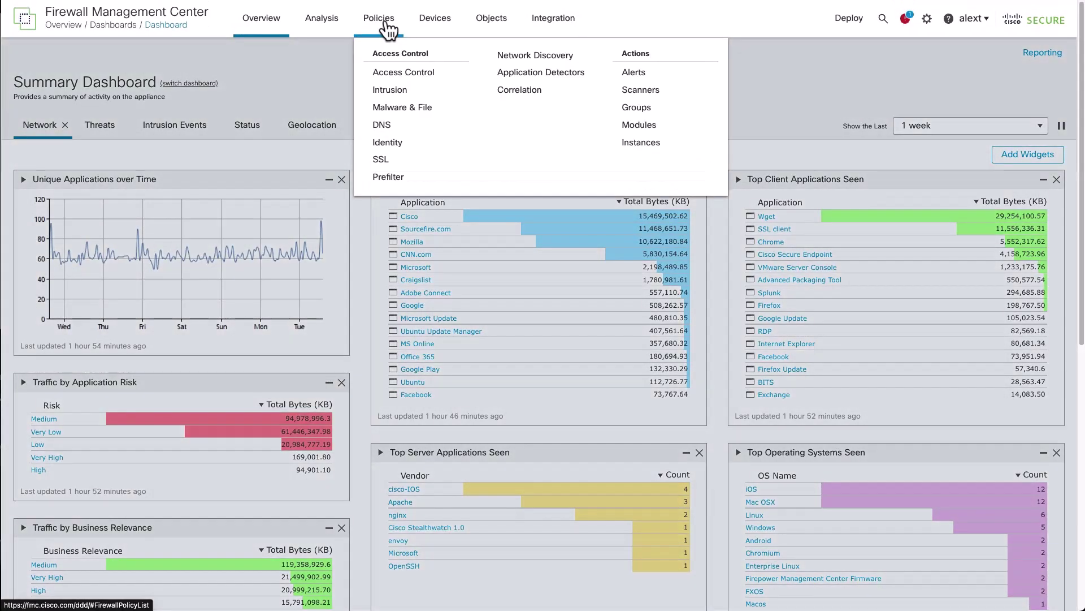
left_click(394, 75)
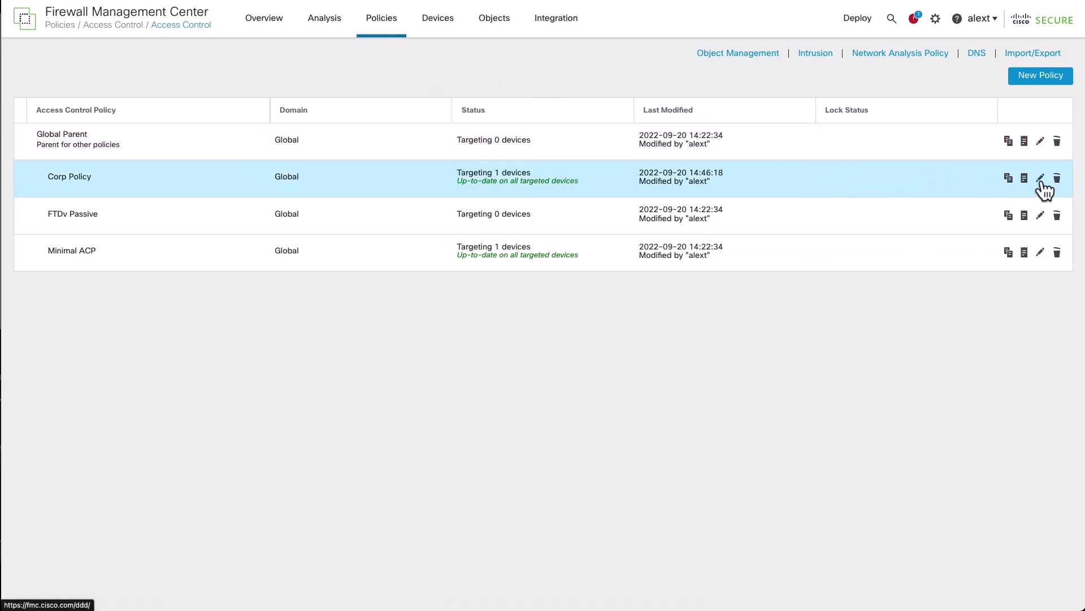
Step: Review Corp Policy's TLS Server Identity Discovery setting, leaving early application detection Enabled
left_click(1042, 180)
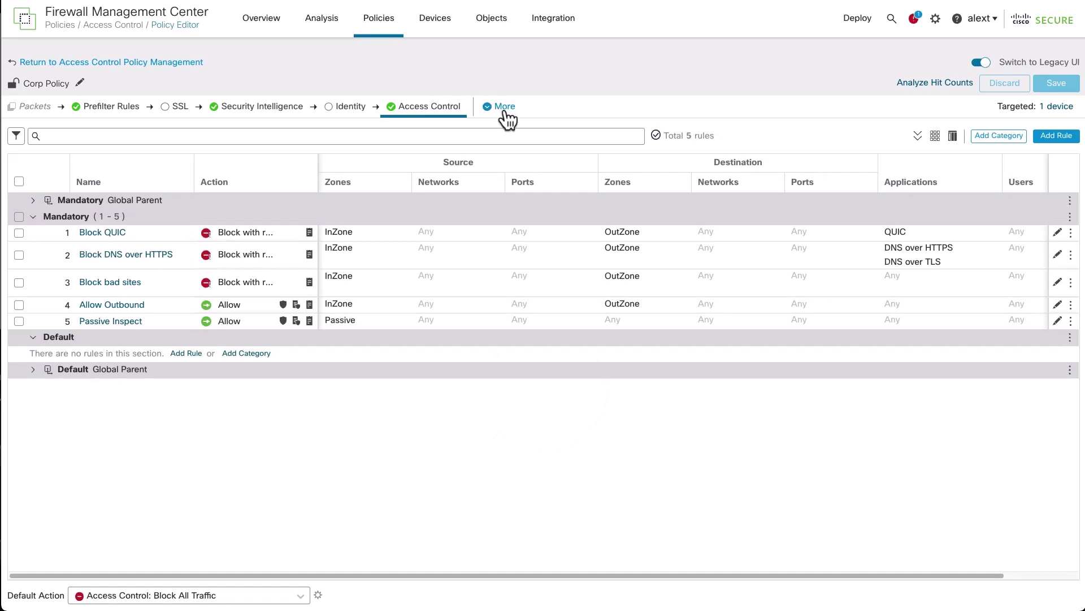
left_click(505, 108)
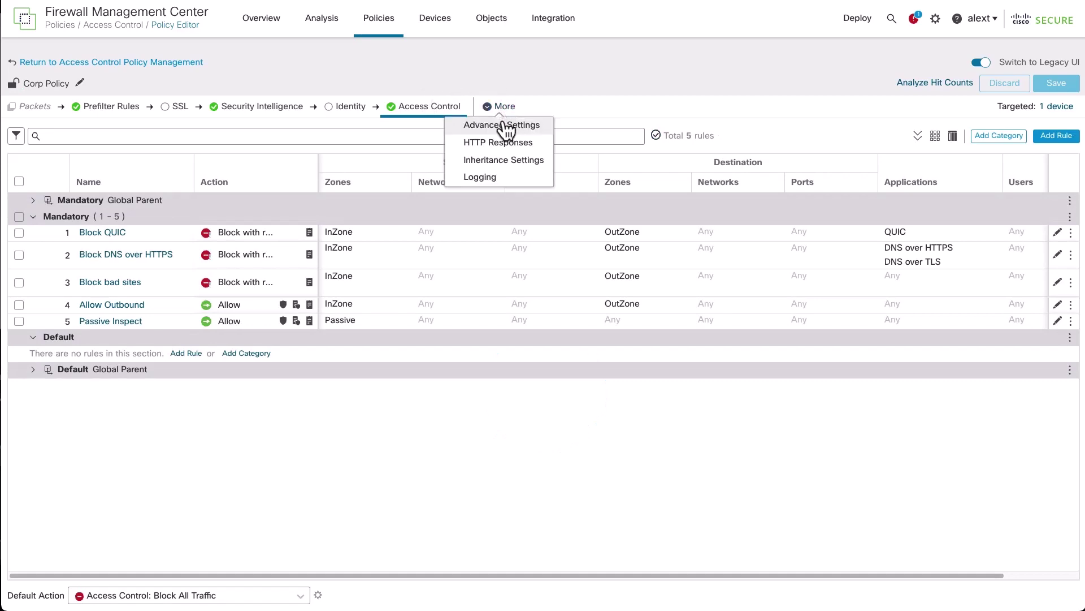
left_click(498, 128)
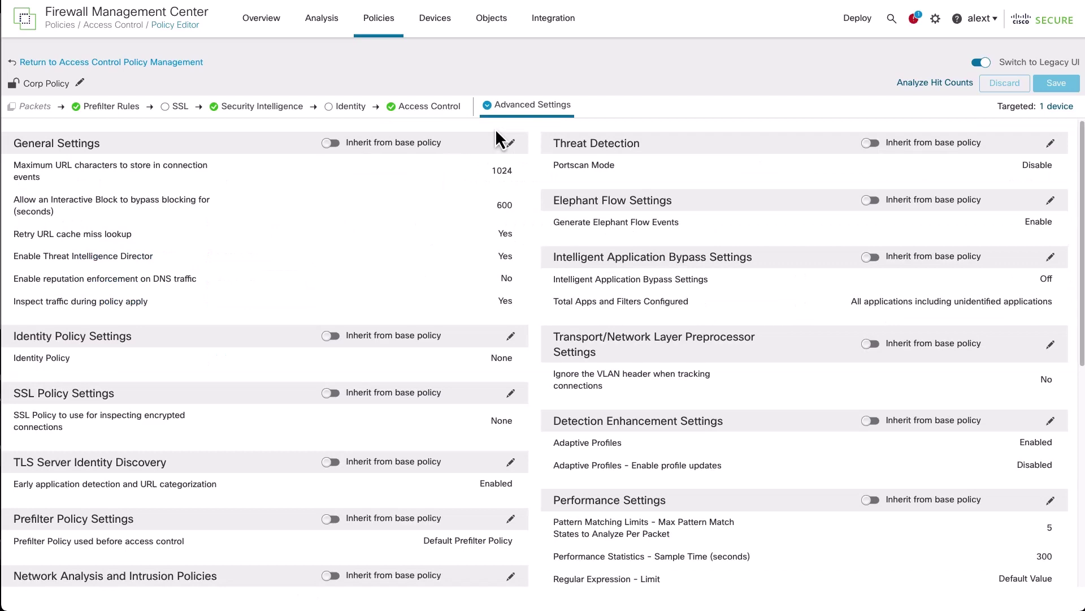
scroll(418, 232, "down", 5)
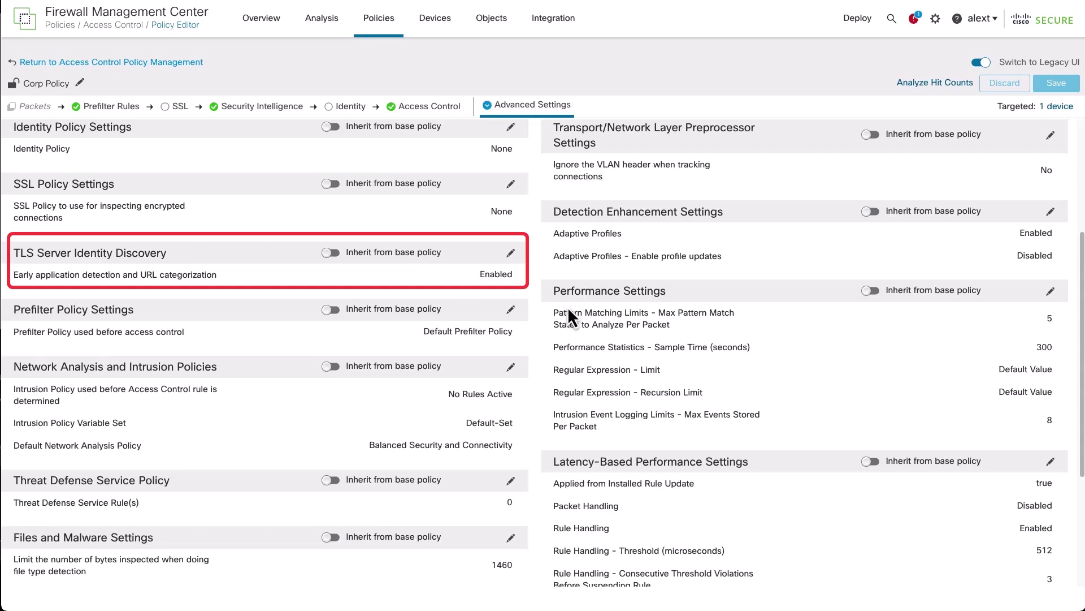
left_click(511, 254)
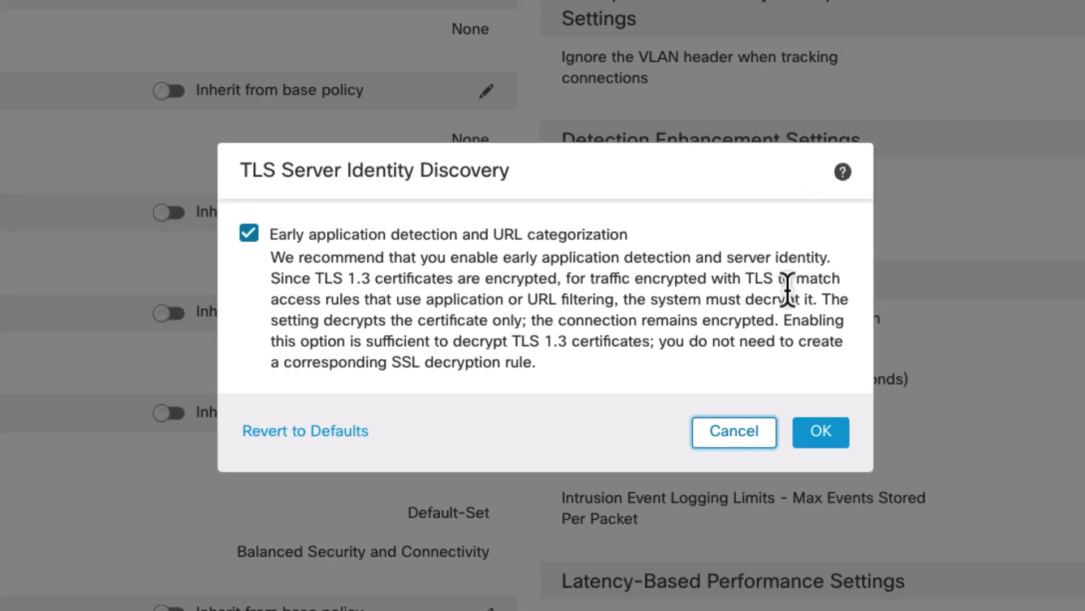
left_click(735, 432)
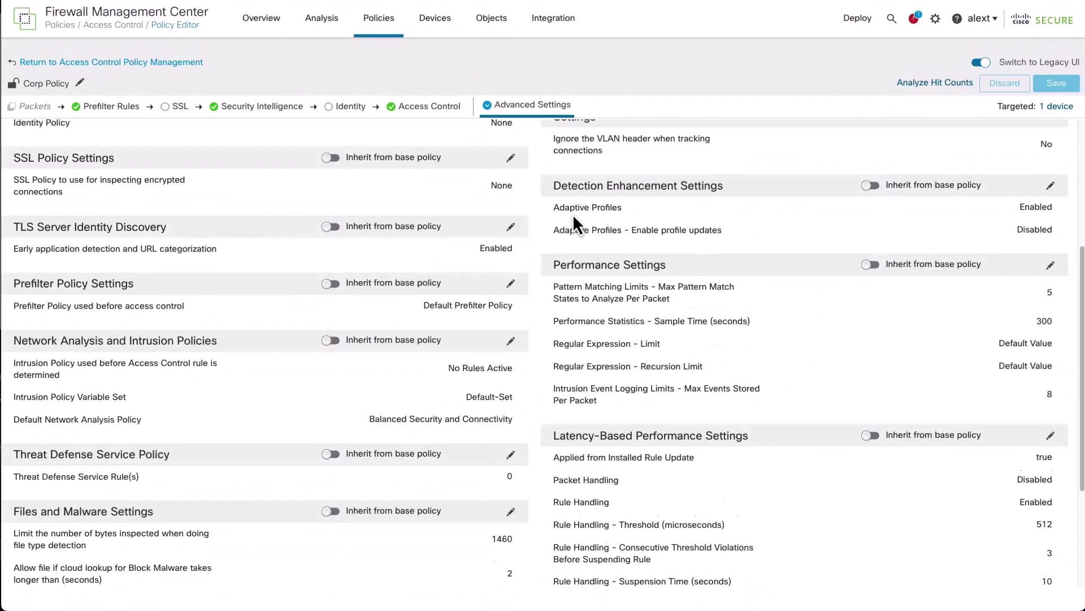
scroll(572, 215, "down", 5)
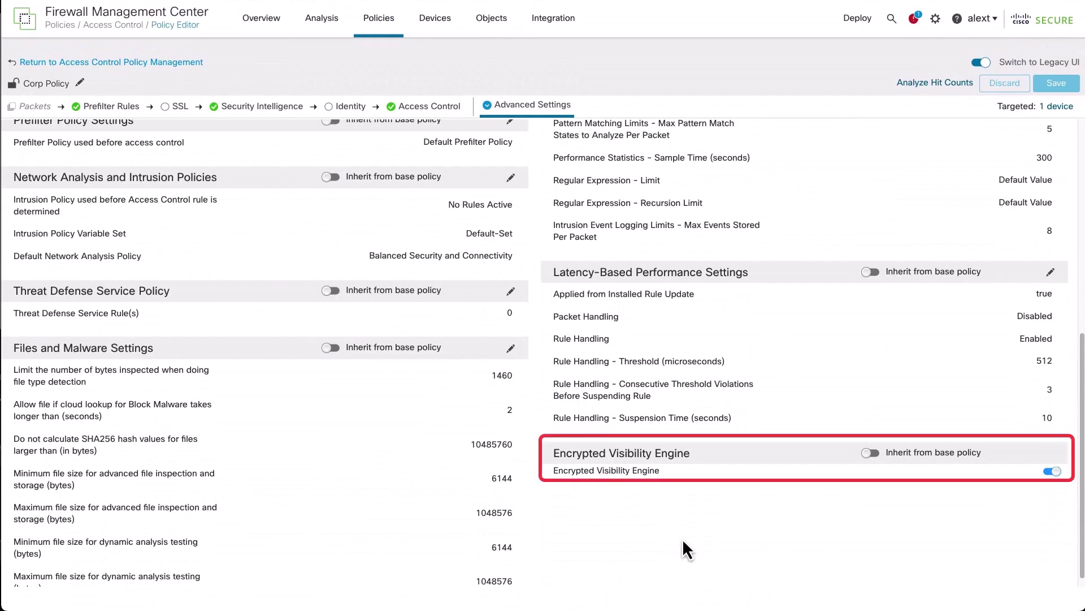
left_click(1051, 472)
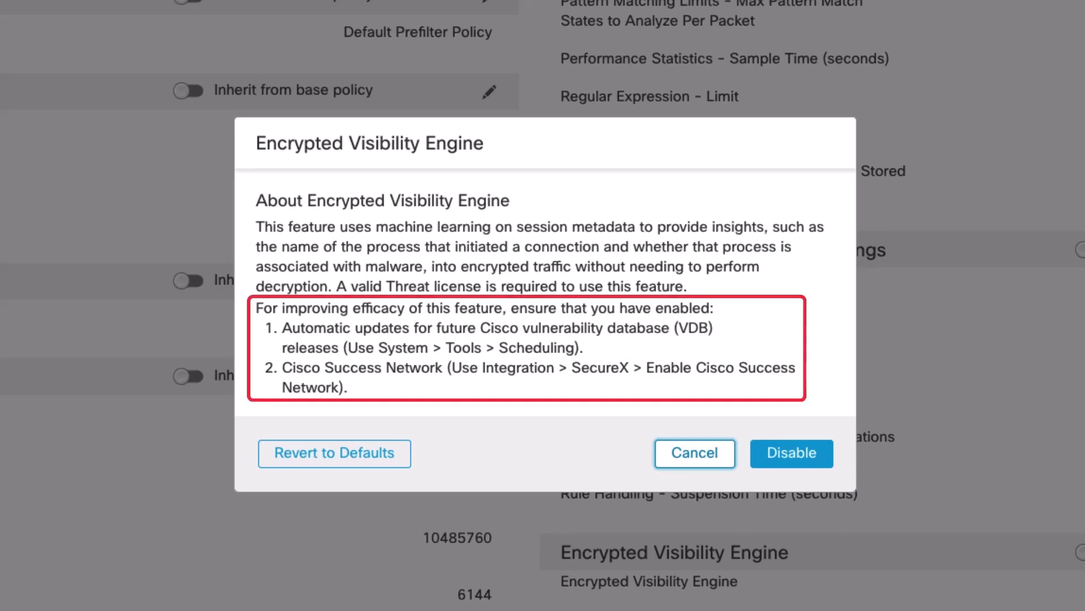
left_click(706, 456)
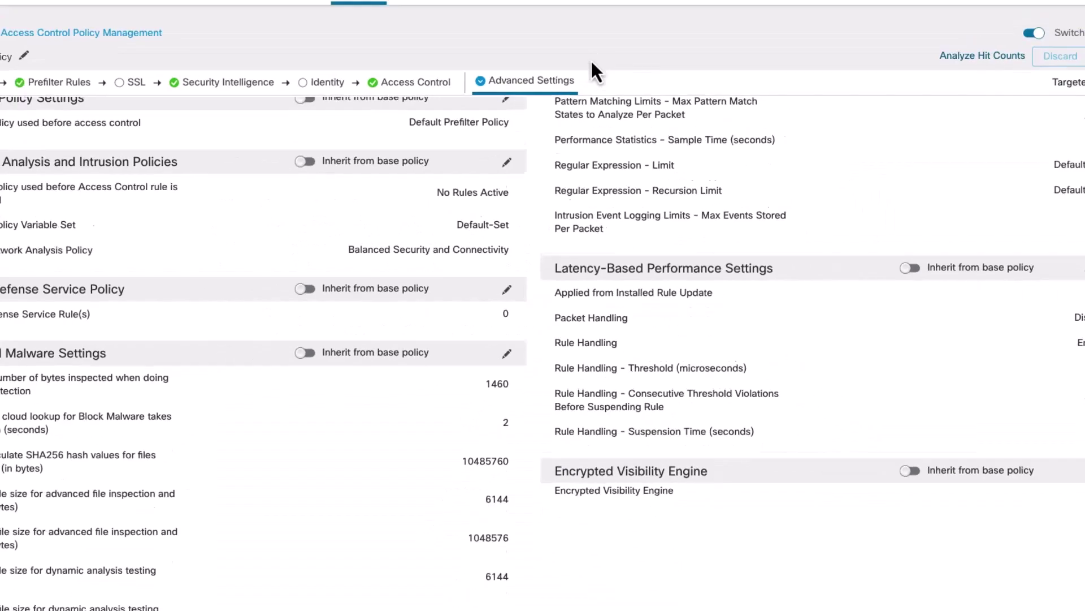
mouse_move(556, 26)
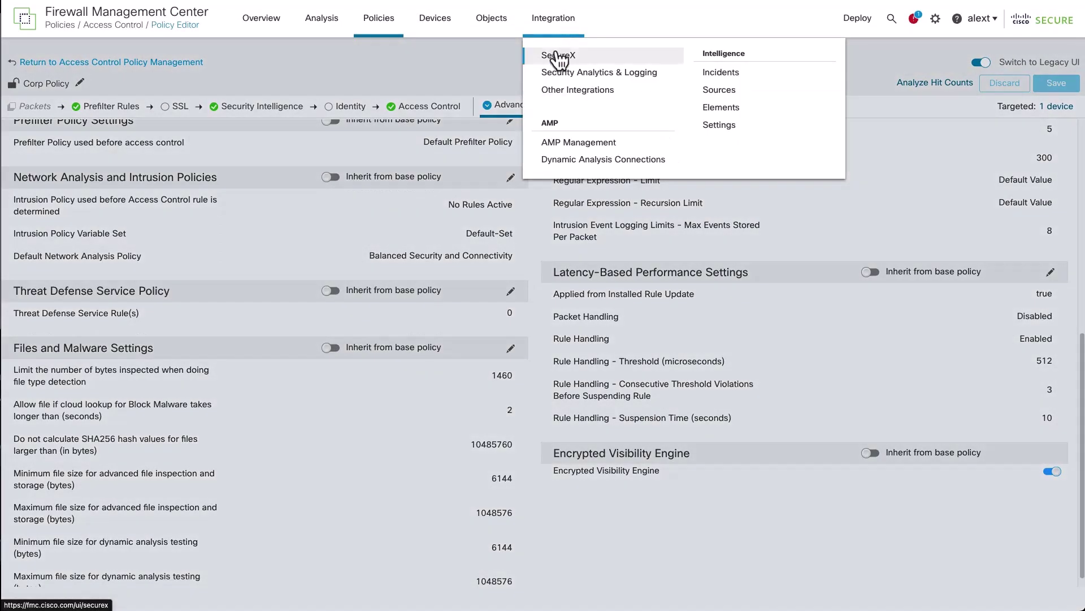
Step: Check in a new SecureX tab that Cisco Success Network and Support Diagnostics are enabled
right_click(557, 56)
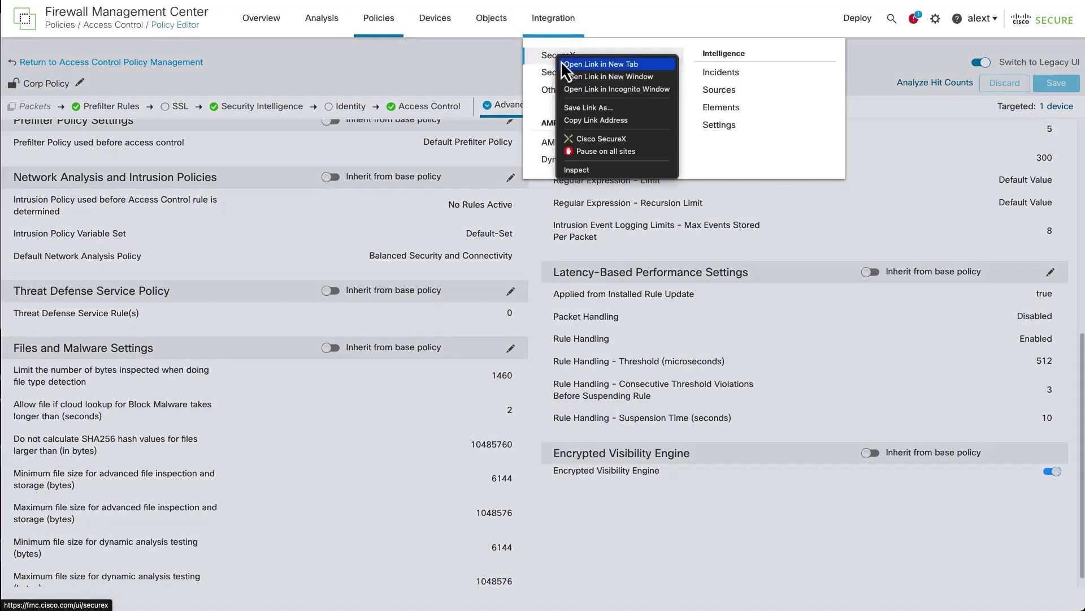
left_click(562, 62)
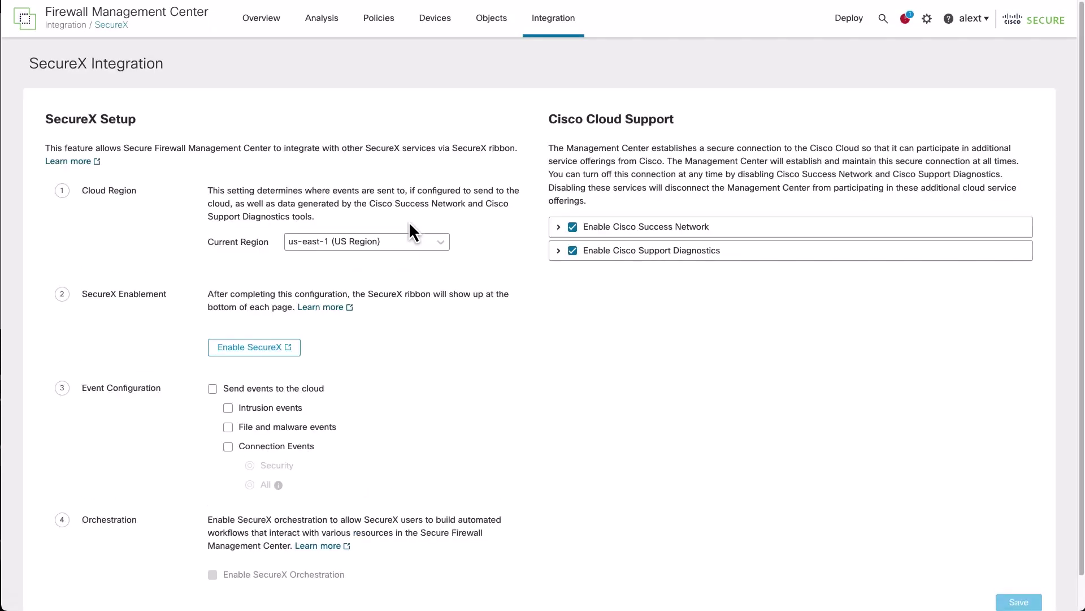
left_click(558, 231)
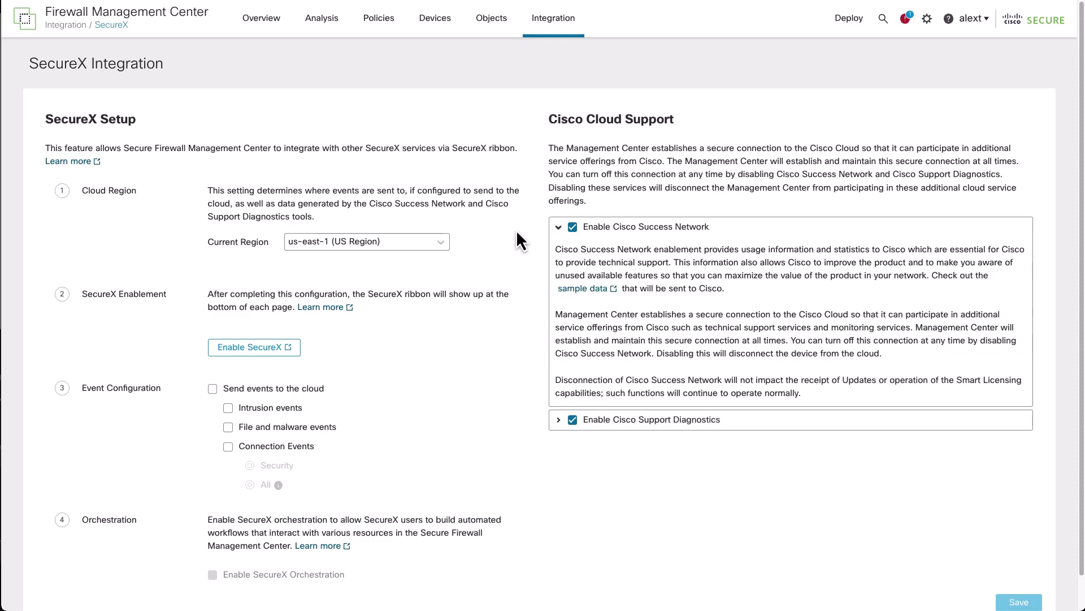
left_click(558, 419)
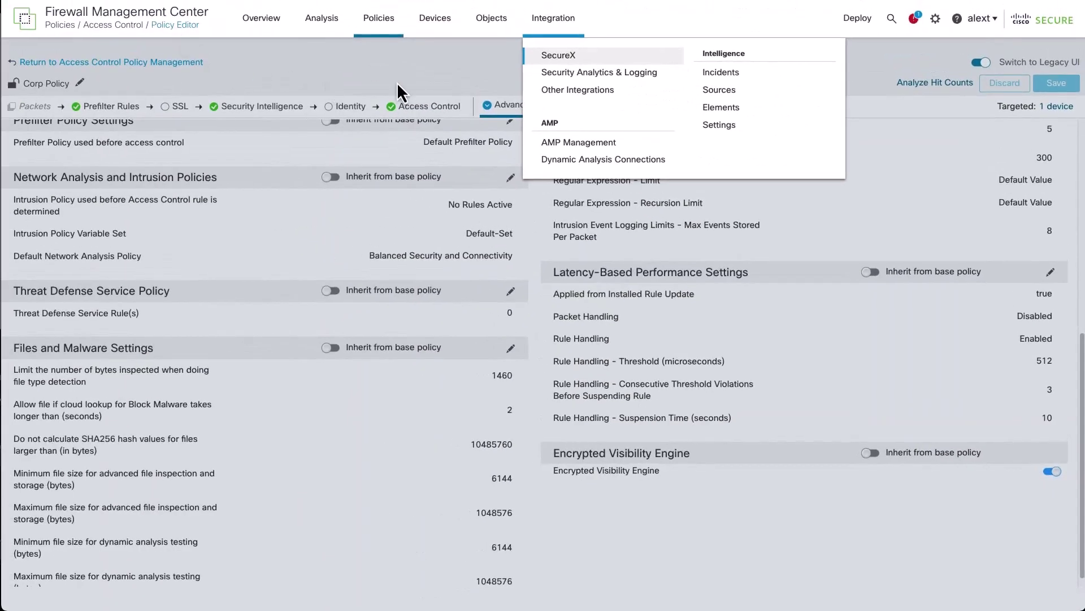
left_click(397, 83)
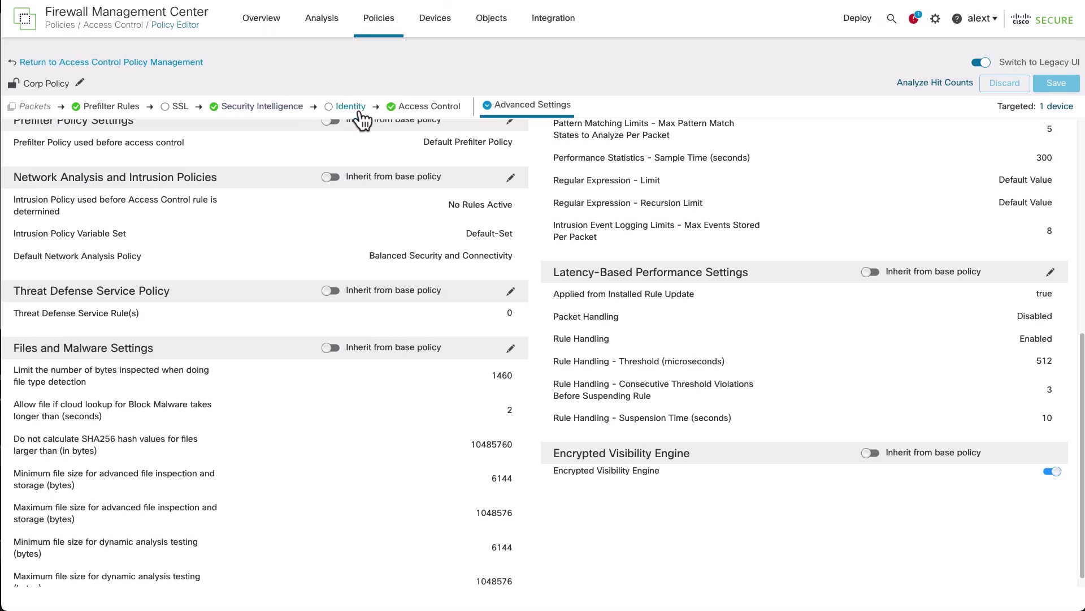
Step: Review Corp Policy's Block QUIC and Block DNS over HTTPS rules without changing them
left_click(408, 113)
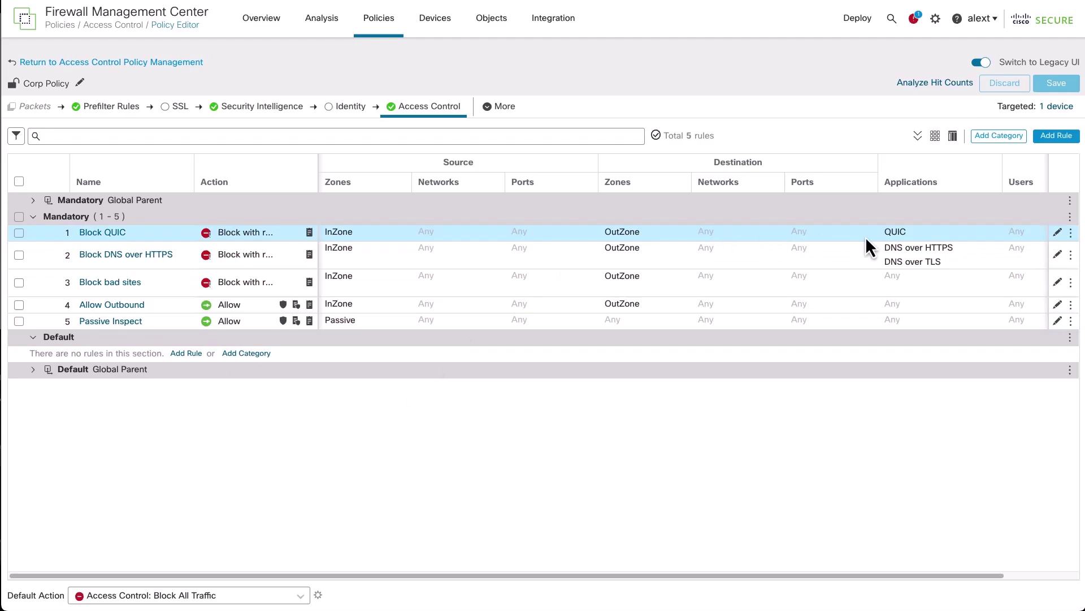
mouse_move(1002, 245)
left_click(1058, 234)
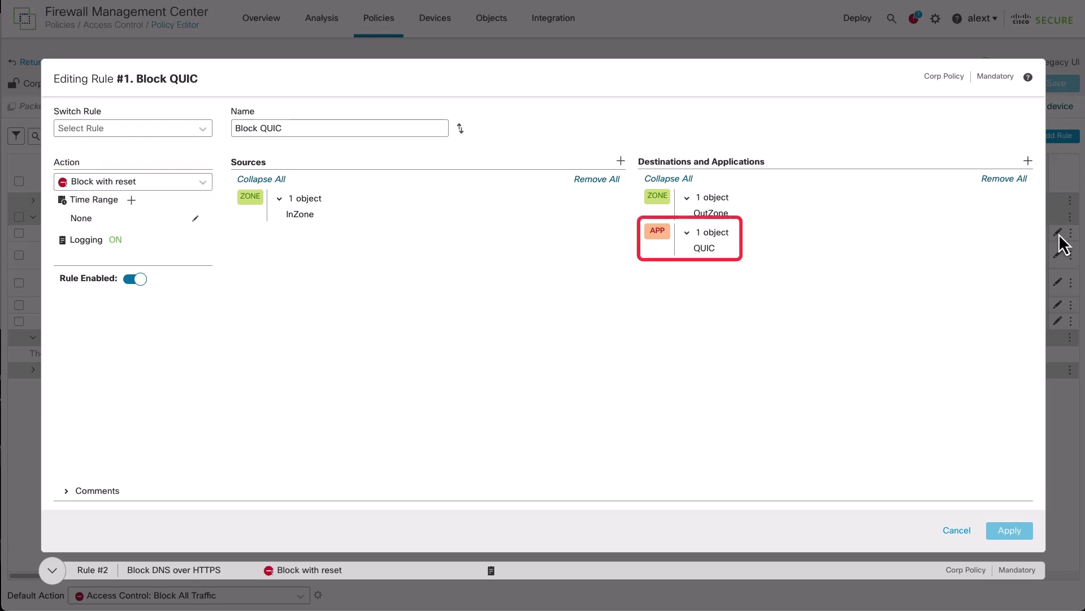
left_click(957, 530)
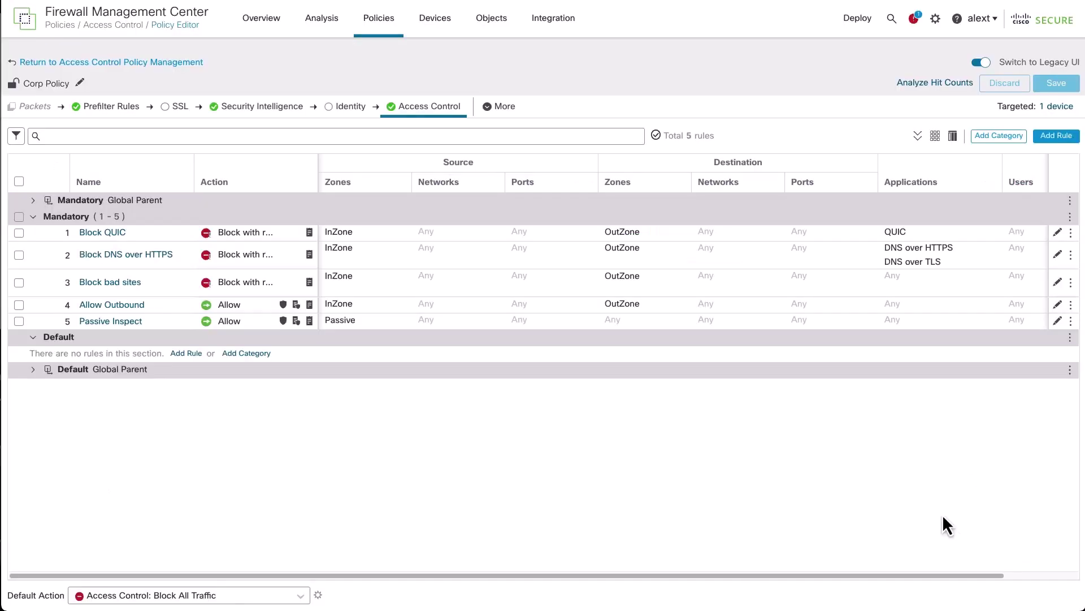
left_click(1057, 254)
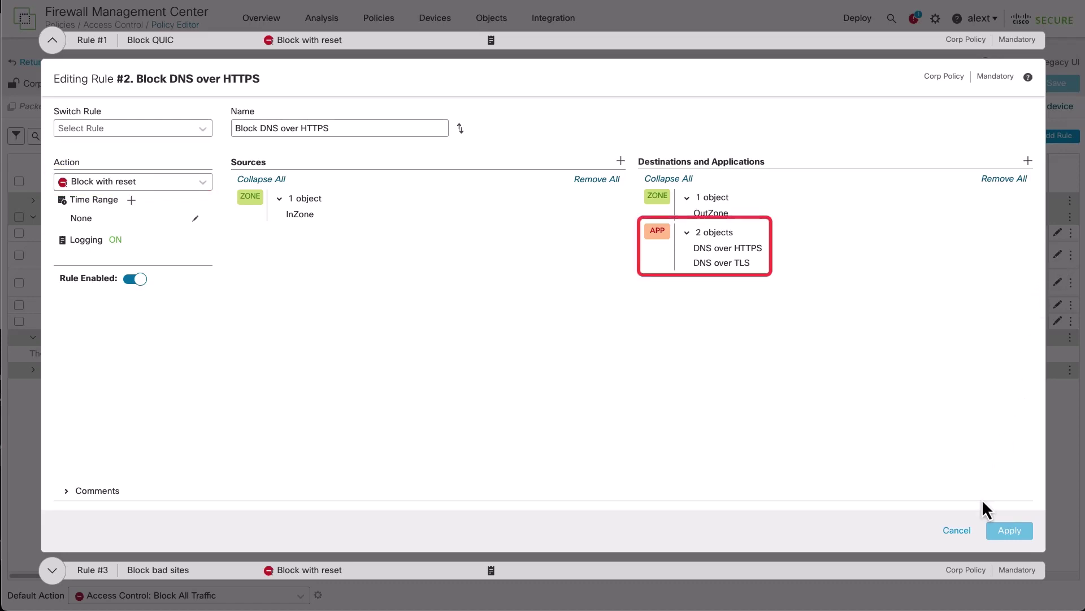
left_click(961, 532)
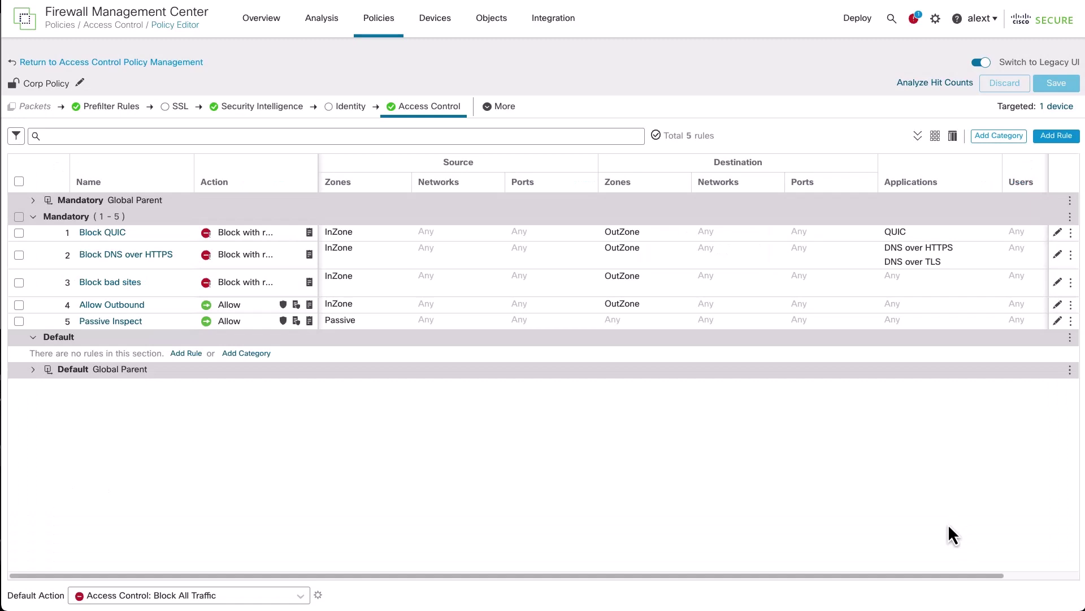
Step: Create a new rule named 'Block TOR' inserted above rule 3, Block bad sites
left_click(1048, 136)
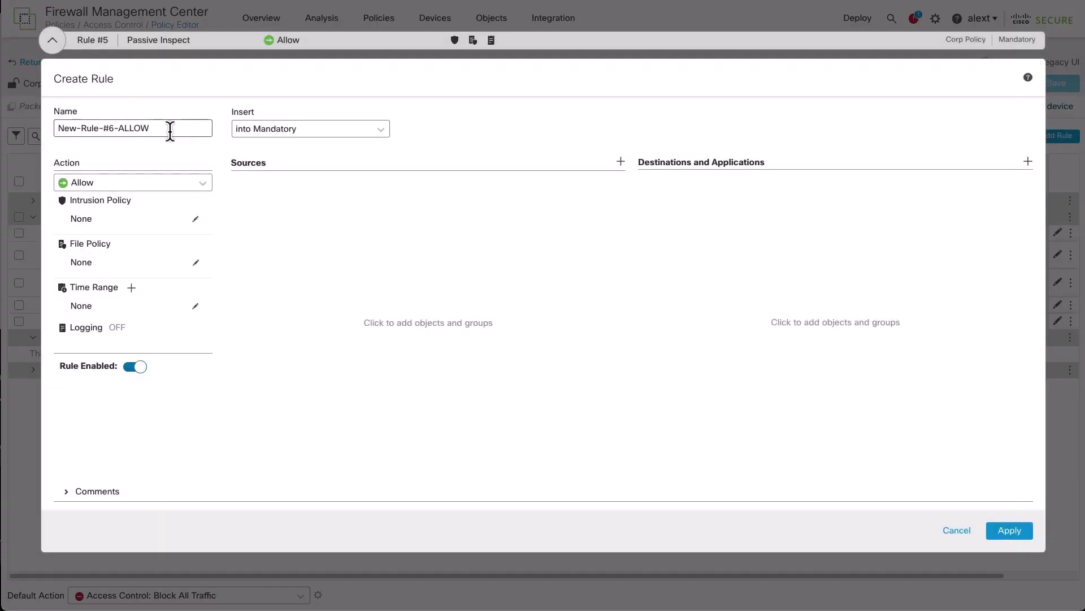
left_click_drag(169, 129, 39, 138)
type("B")
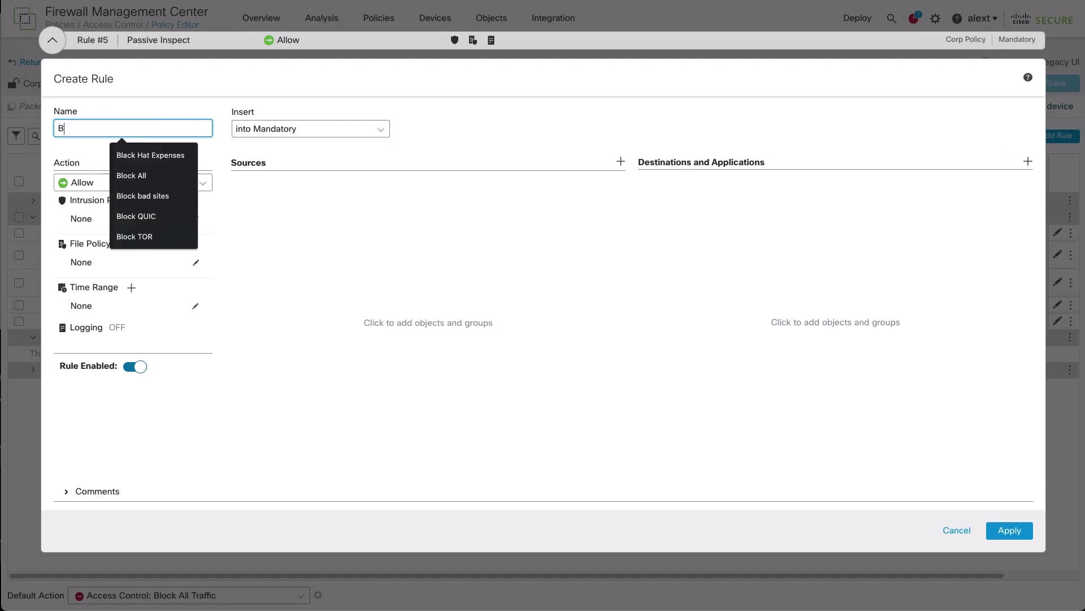
type("lock TOR")
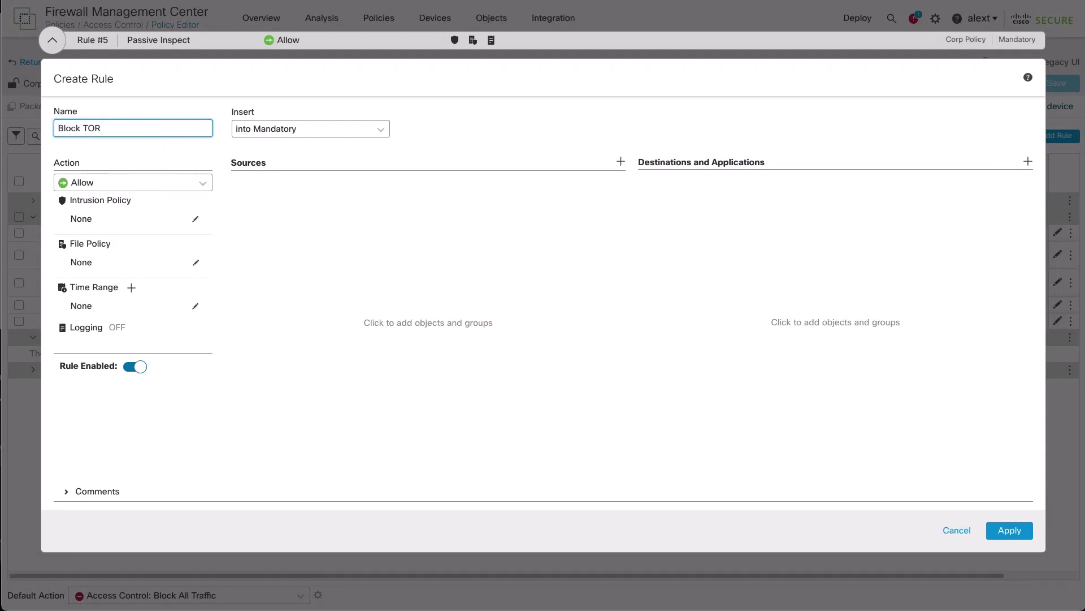
left_click(268, 128)
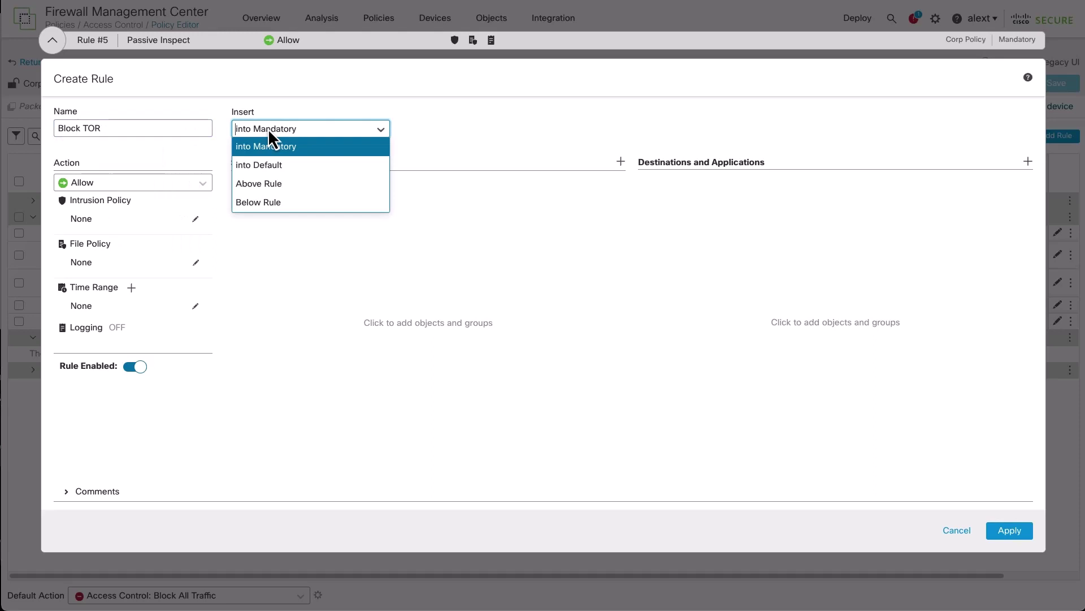
left_click(274, 183)
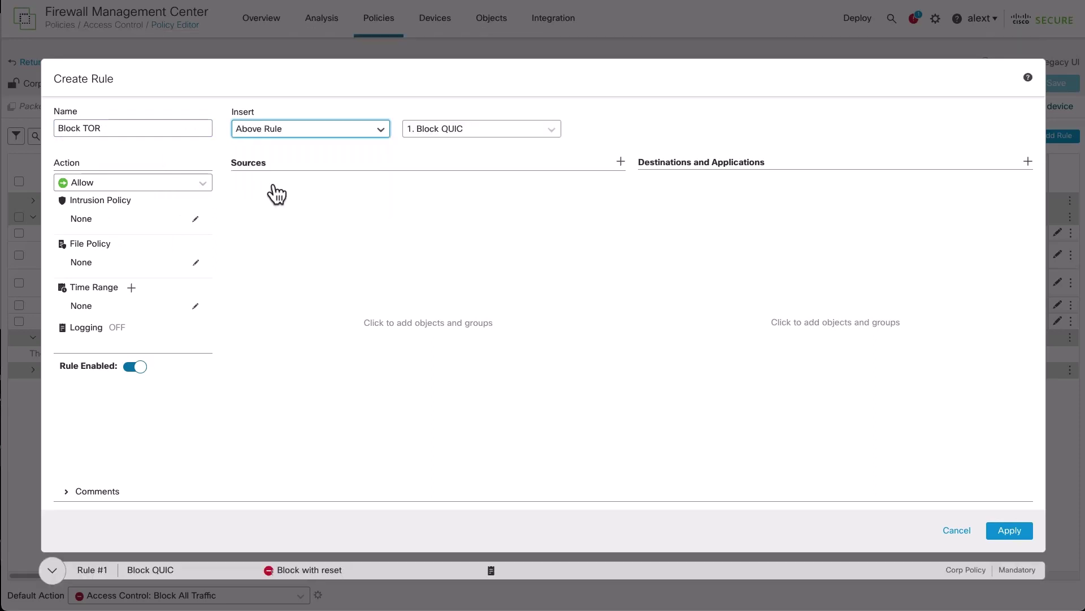
left_click(552, 131)
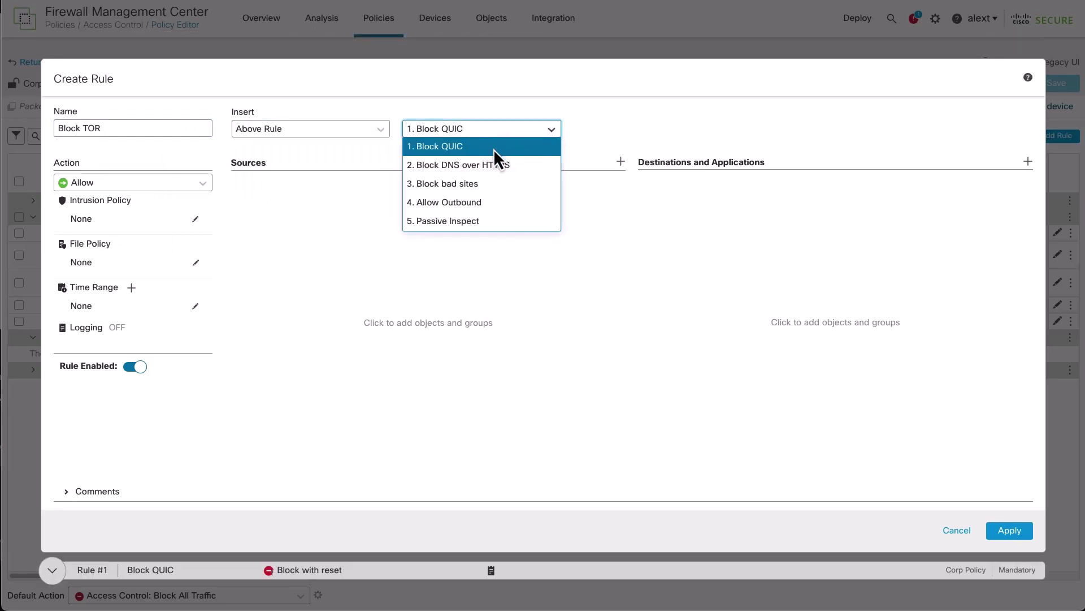
left_click(467, 184)
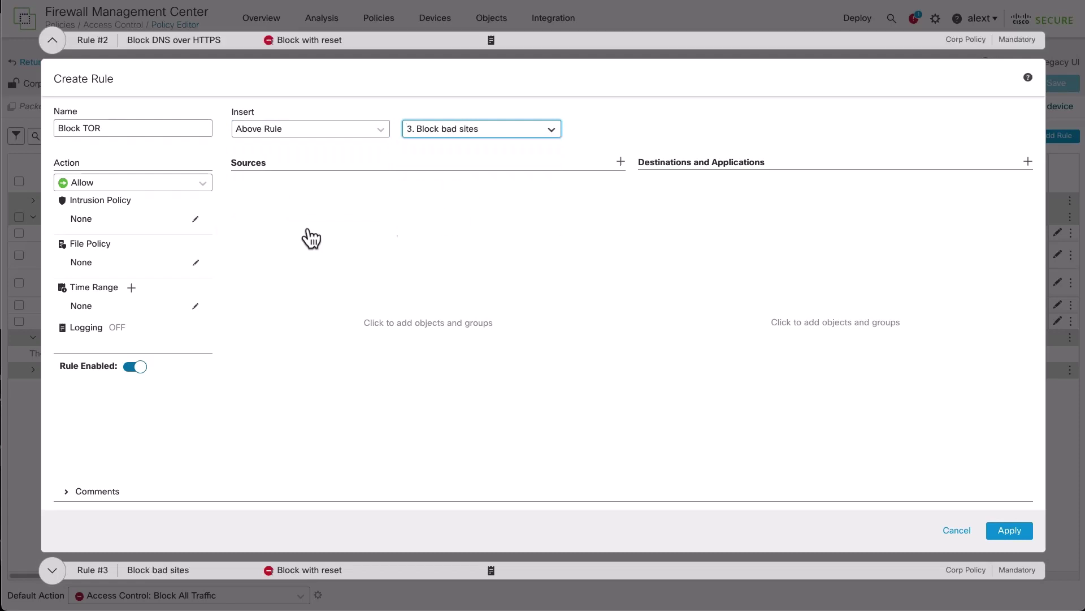
Step: Set the rule action to Block with reset and log at beginning of connection
left_click(199, 183)
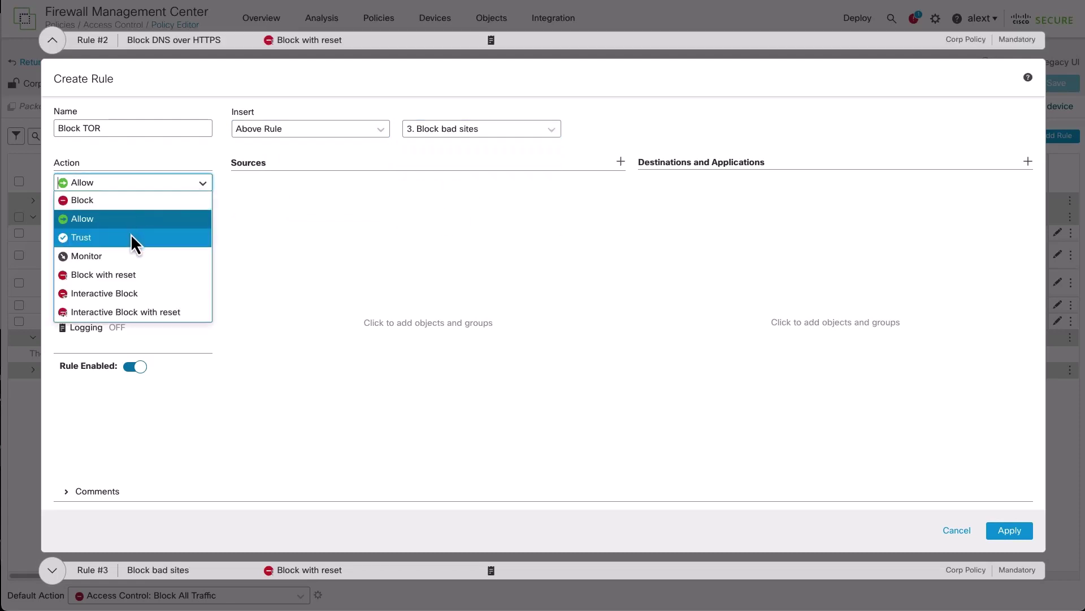
left_click(134, 273)
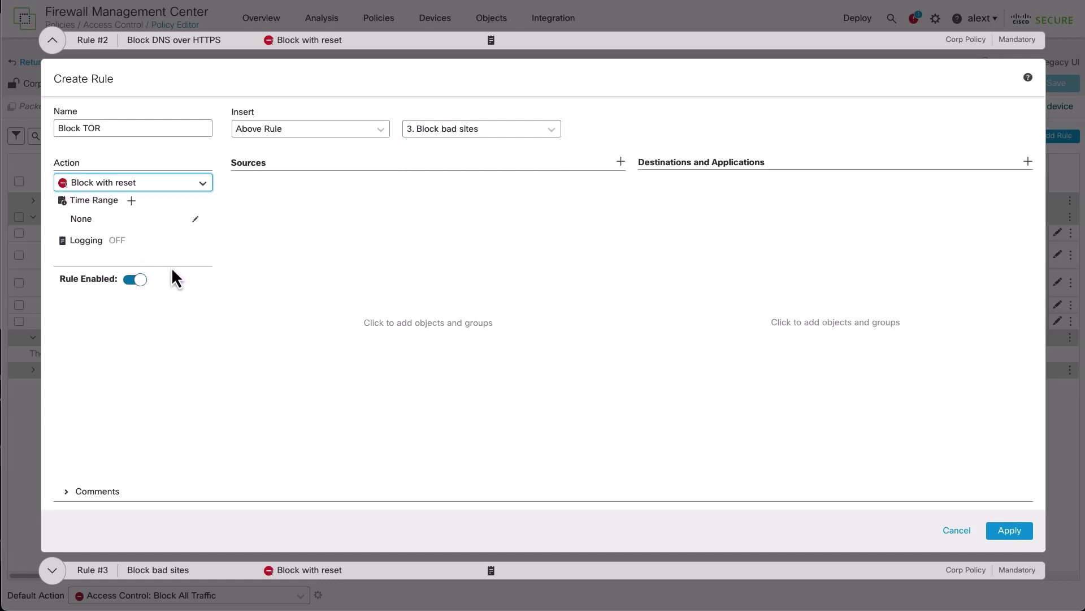
left_click(117, 240)
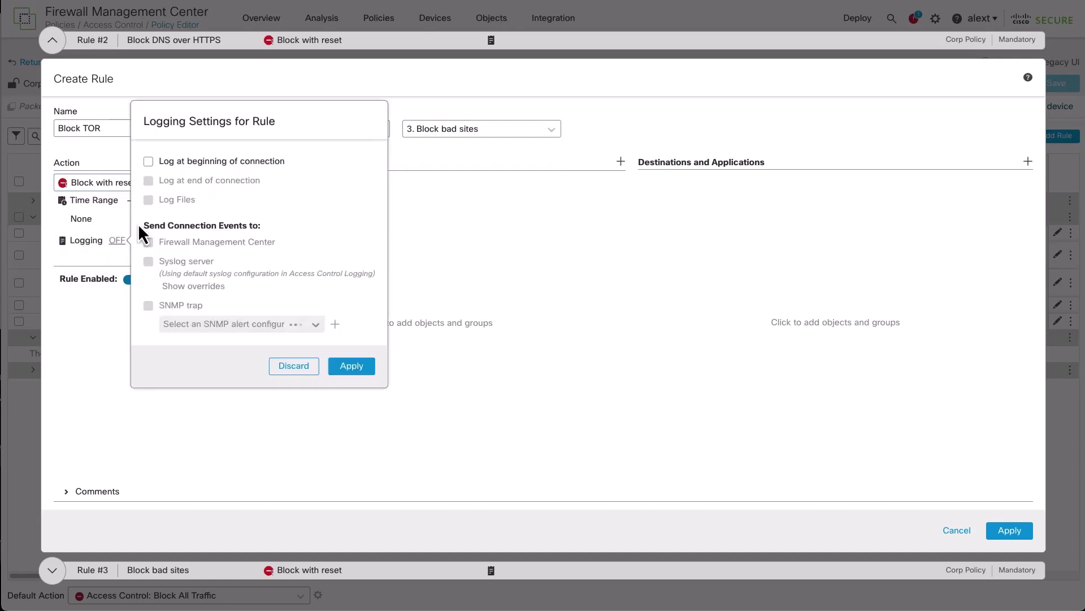
left_click(148, 162)
left_click(351, 366)
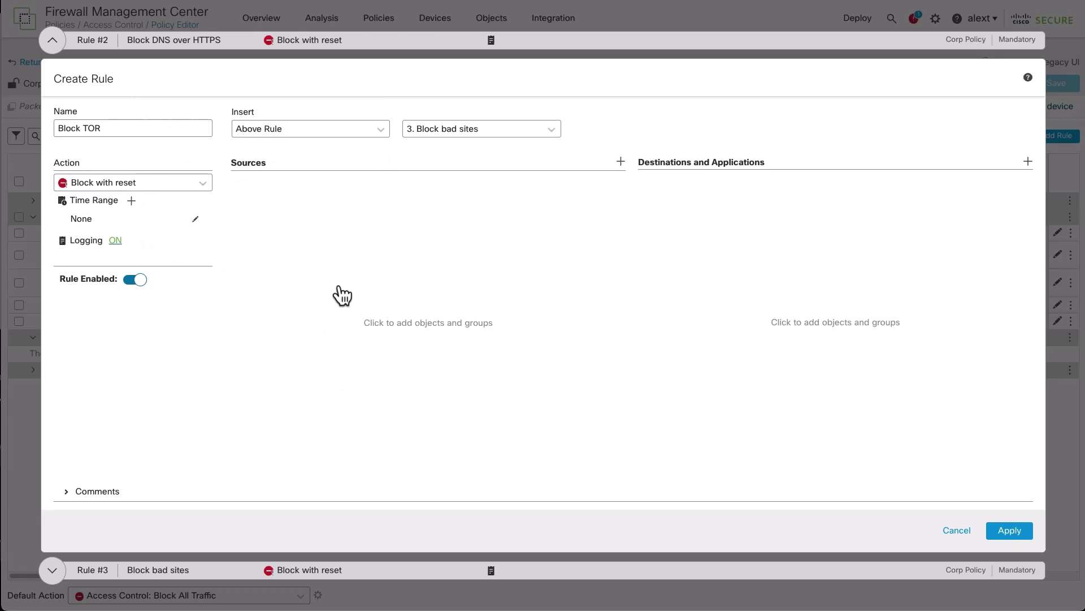
Step: Add InZone as source zone and OutZone as destination zone
left_click(265, 163)
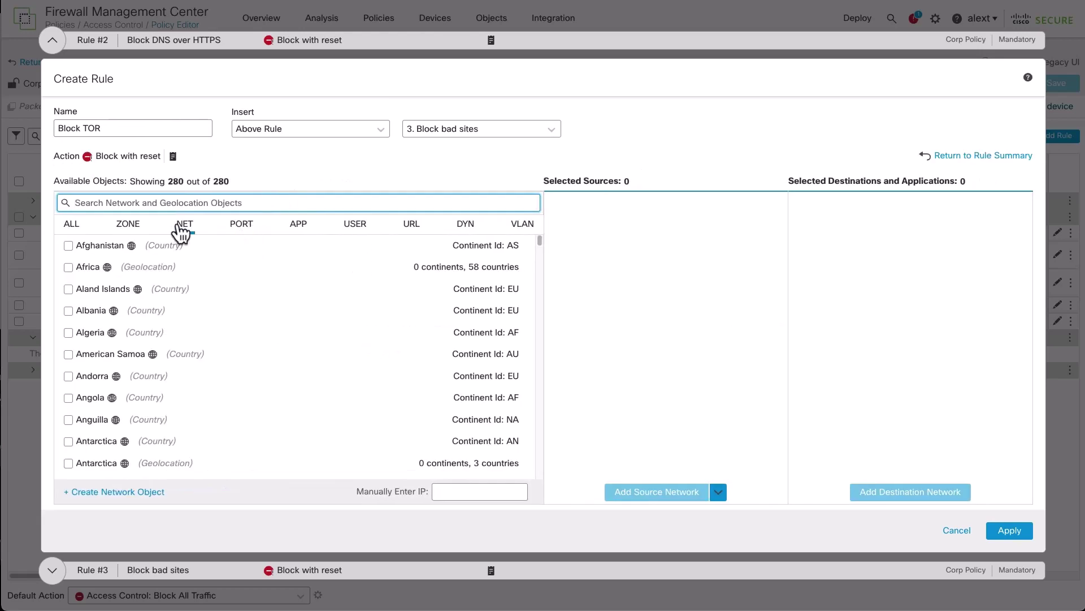
left_click(130, 226)
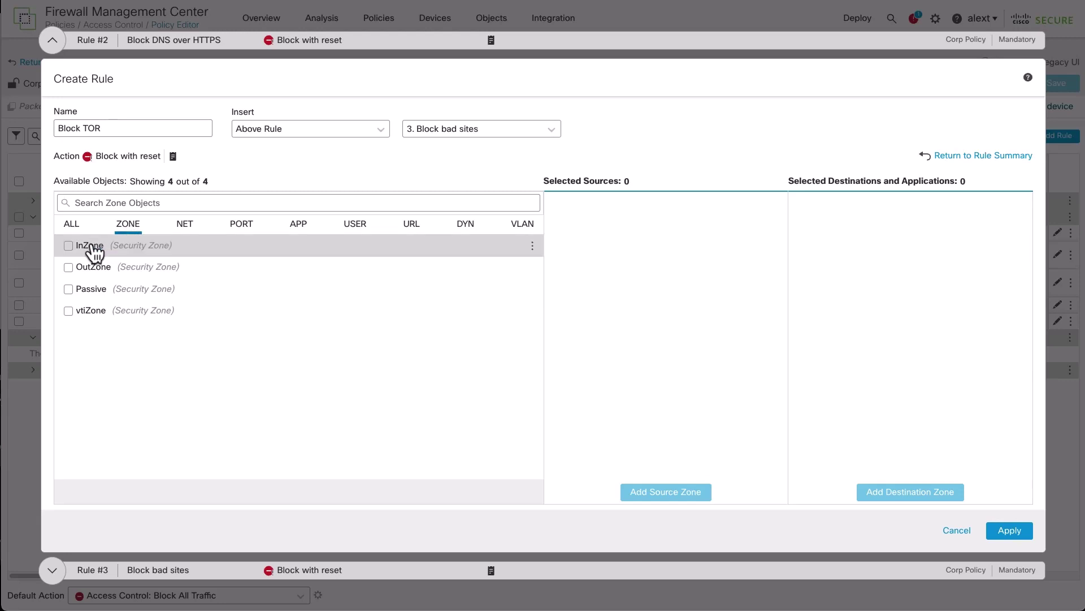
left_click(68, 245)
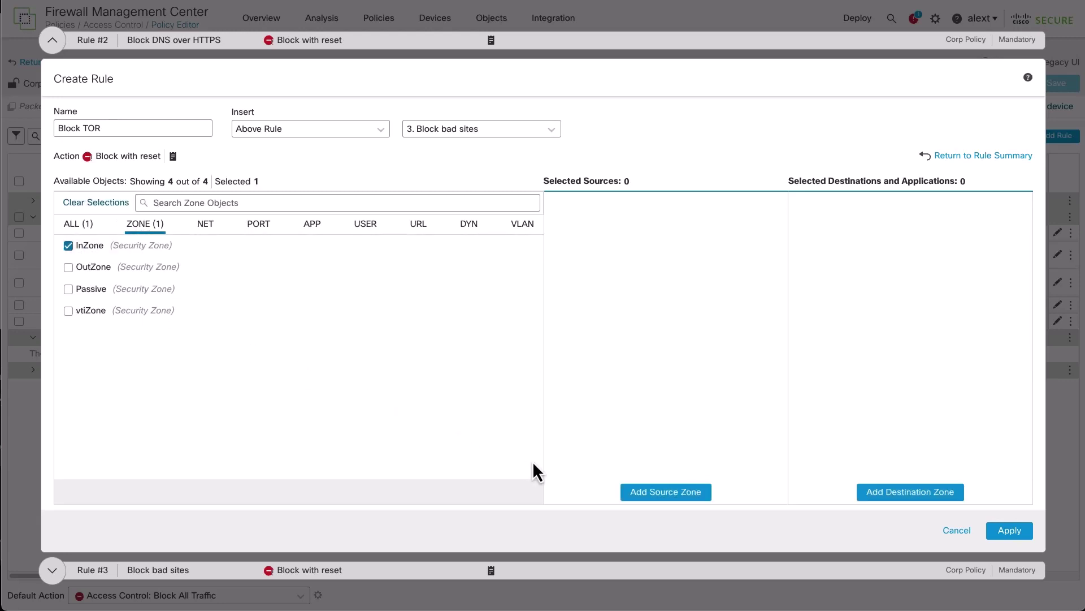
left_click(641, 493)
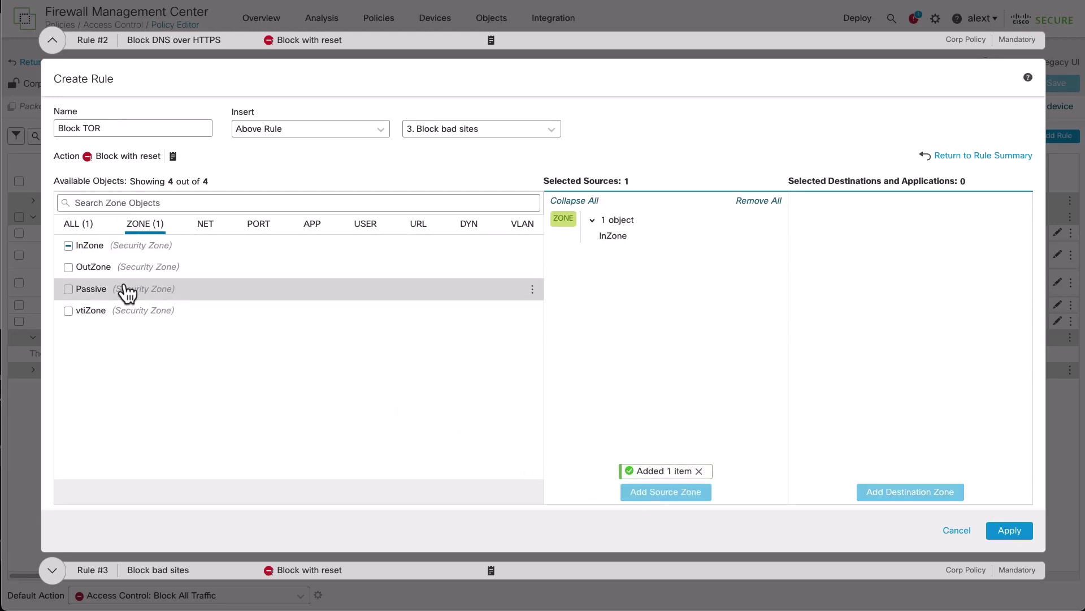
left_click(68, 267)
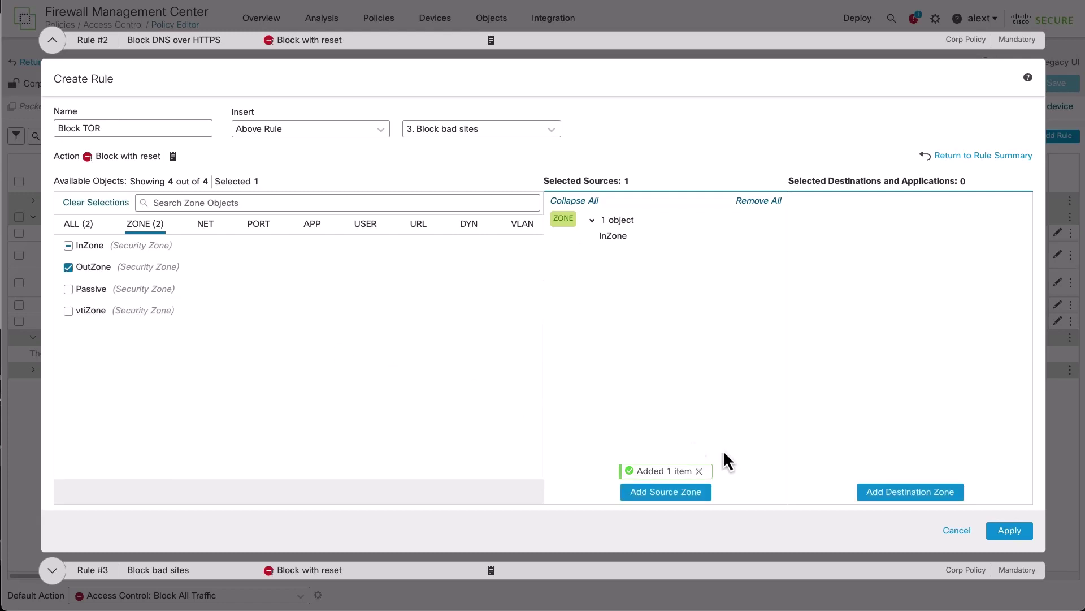
left_click(876, 496)
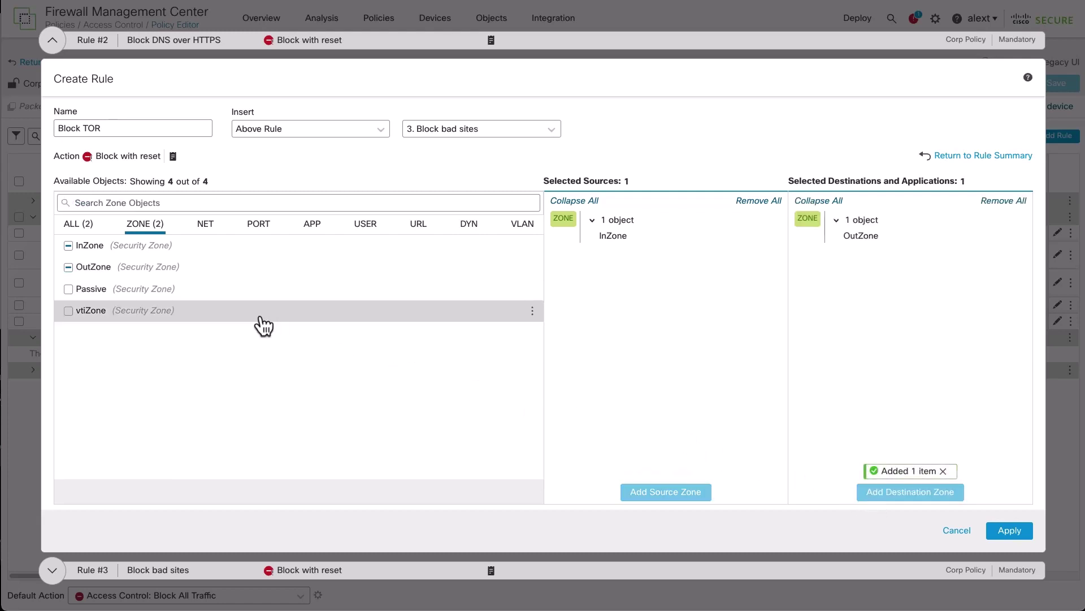
left_click(320, 233)
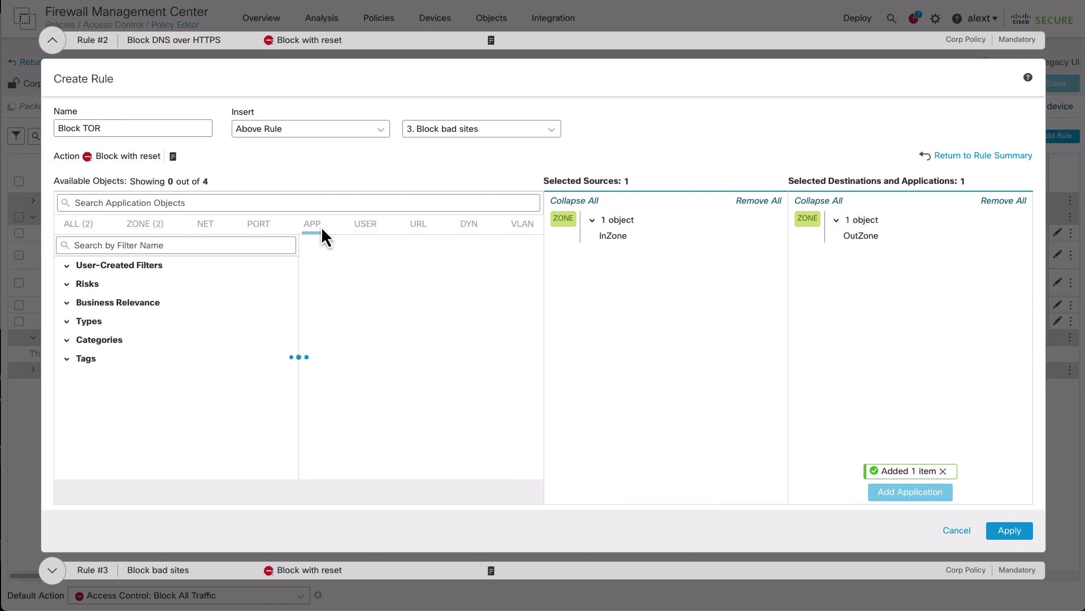
Step: Add the TOR application to the Block TOR rule and apply the rule
left_click(283, 207)
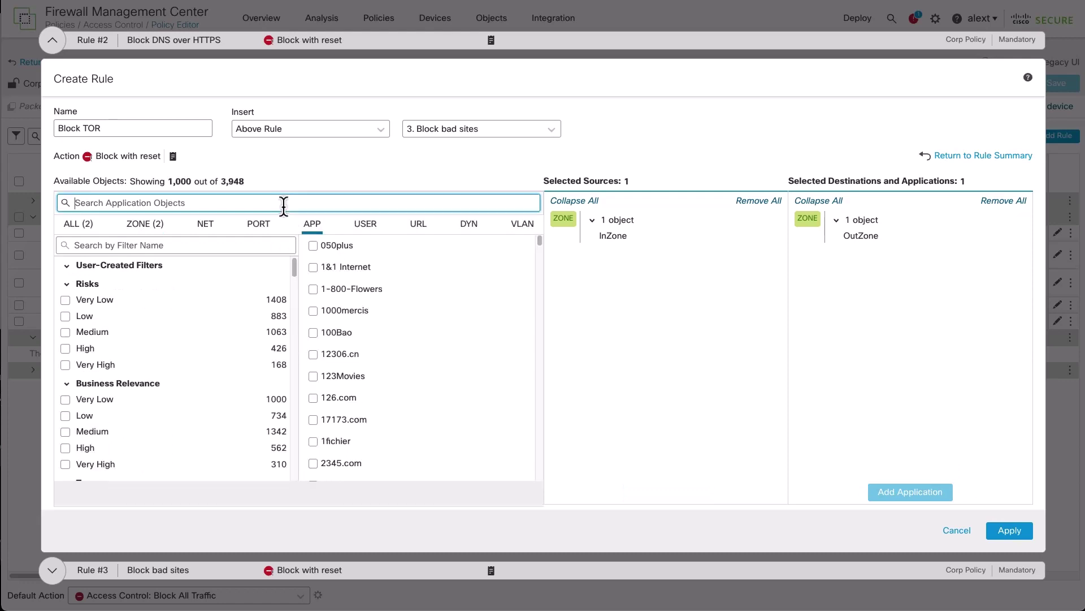
type("OR")
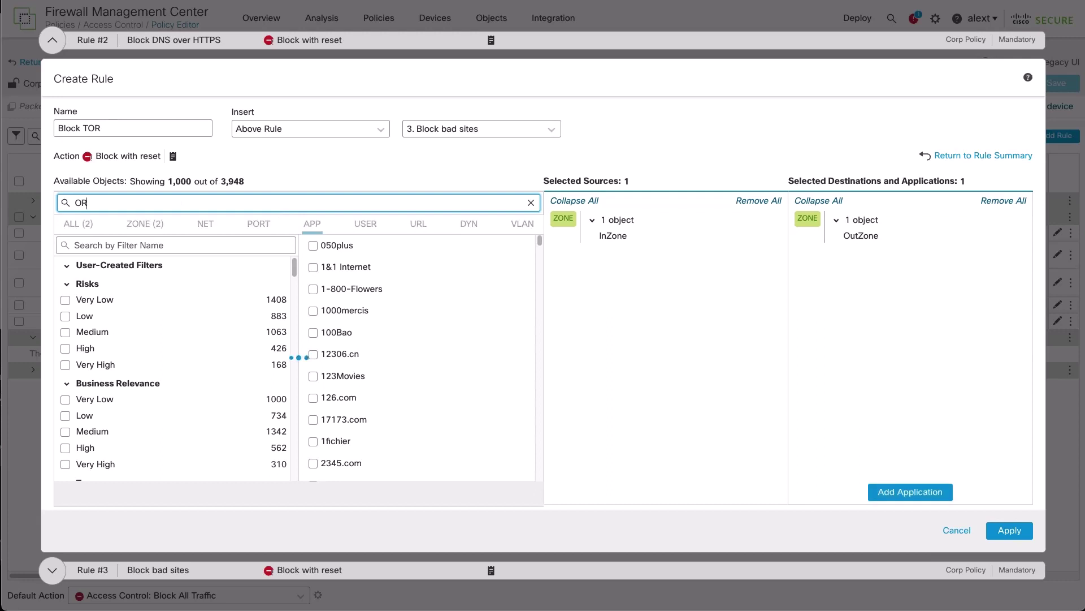
key("BackSpace")
type("TOR")
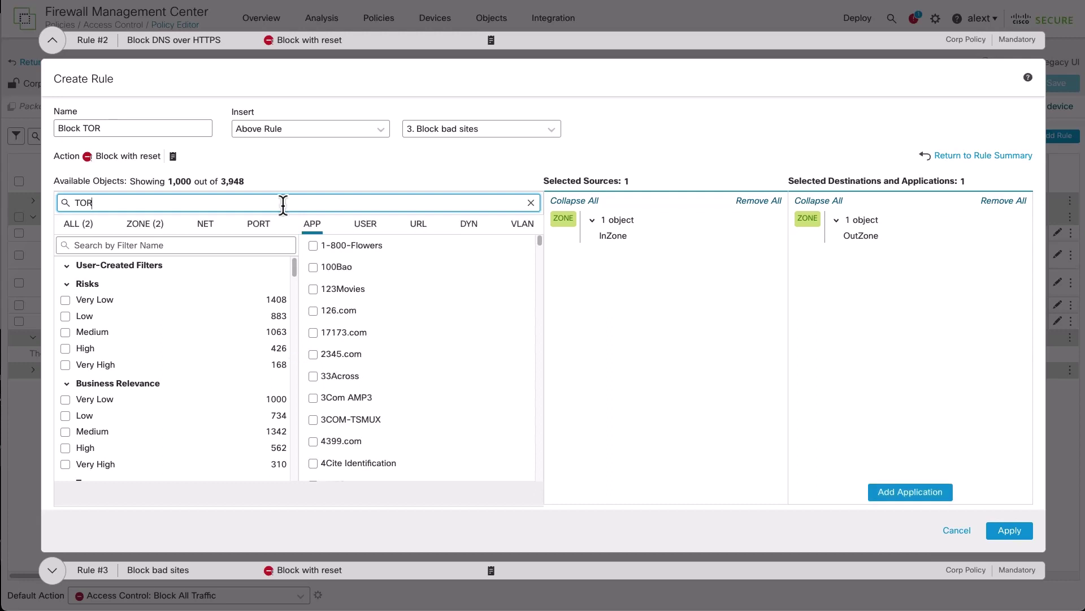
left_click_drag(541, 243, 538, 438)
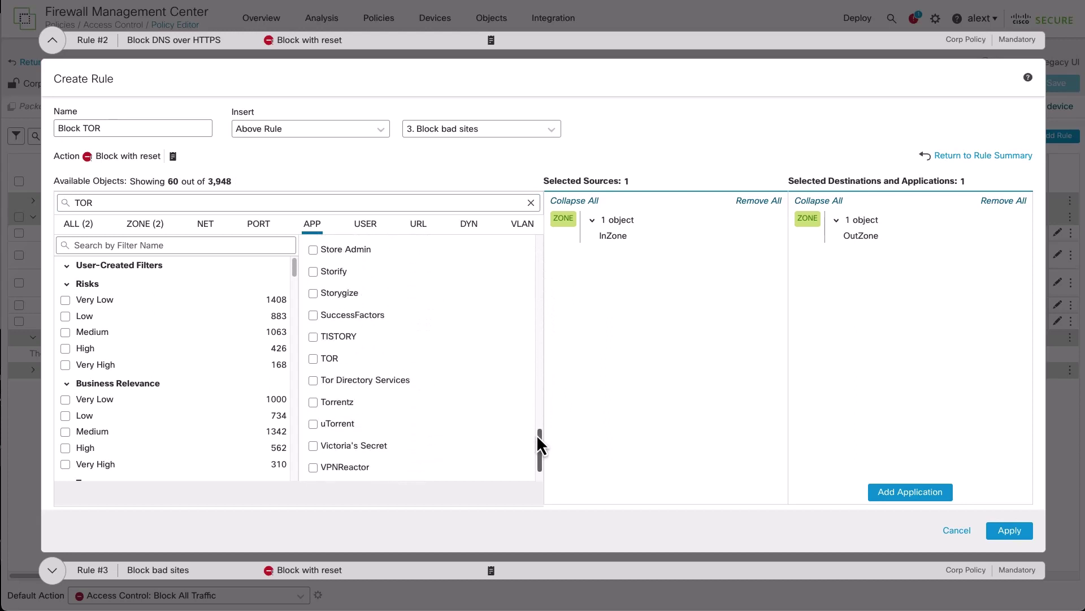
left_click(313, 359)
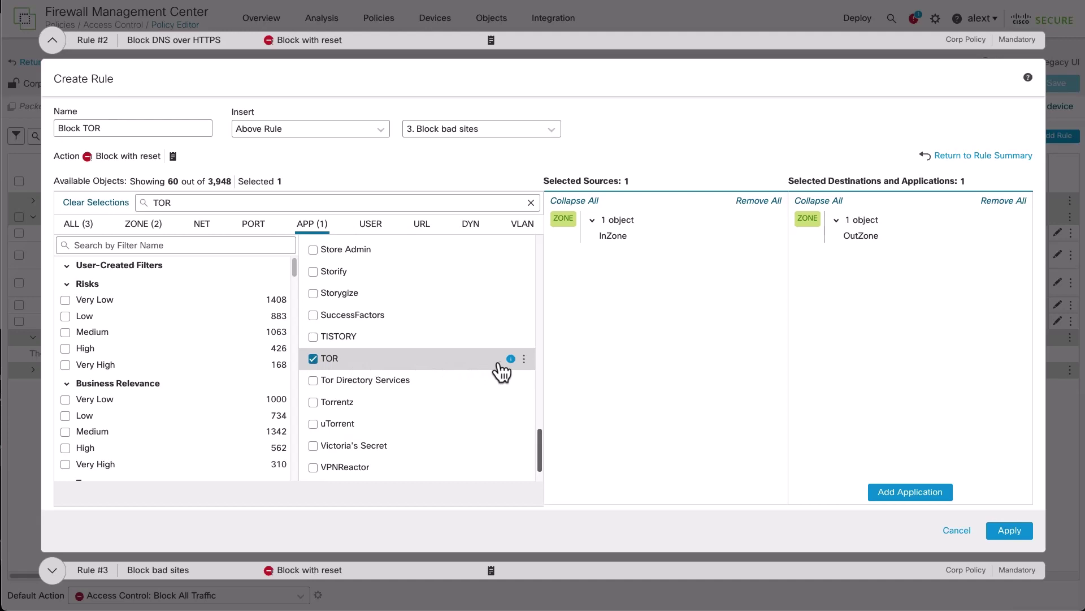
mouse_move(513, 367)
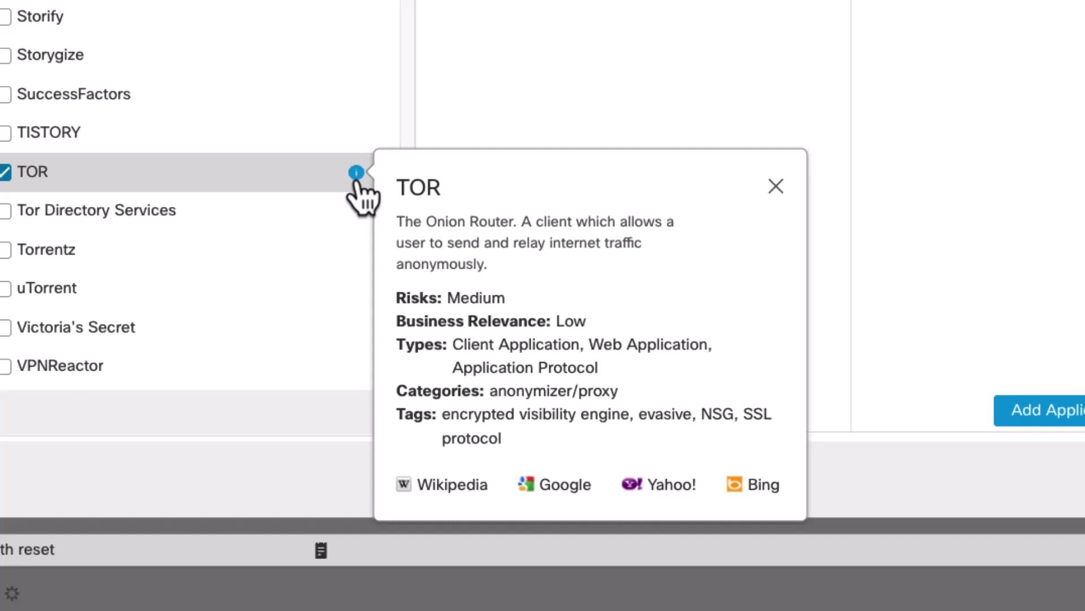
left_click(775, 186)
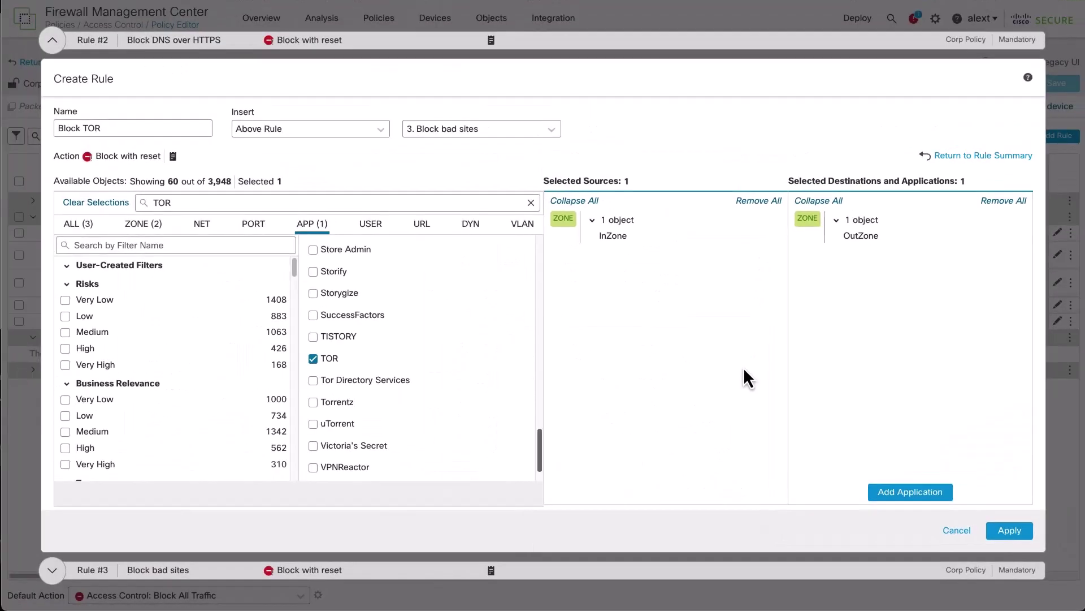
left_click(887, 494)
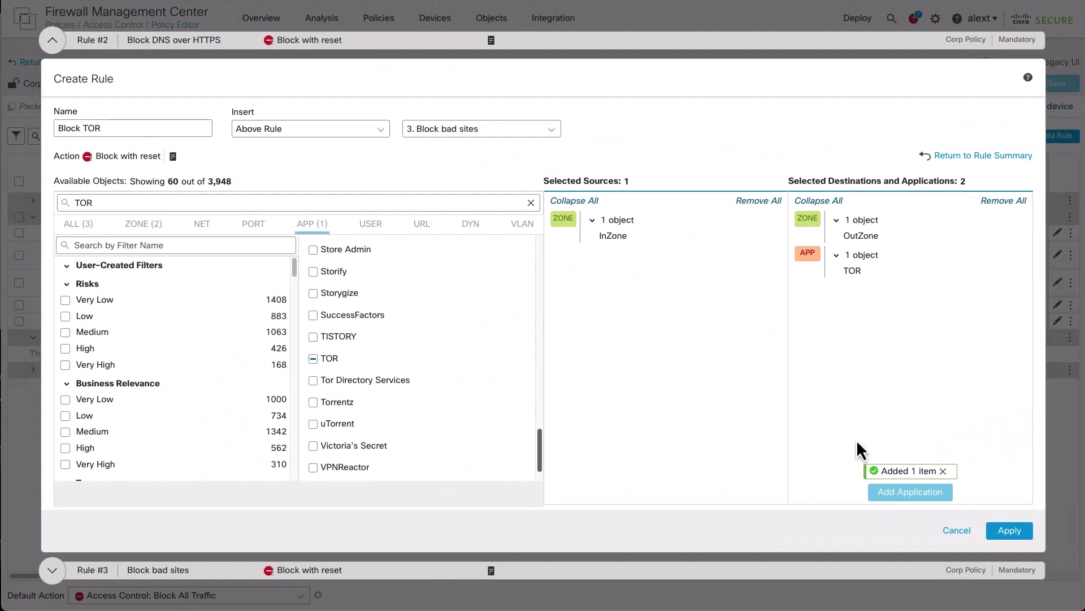
left_click(1004, 531)
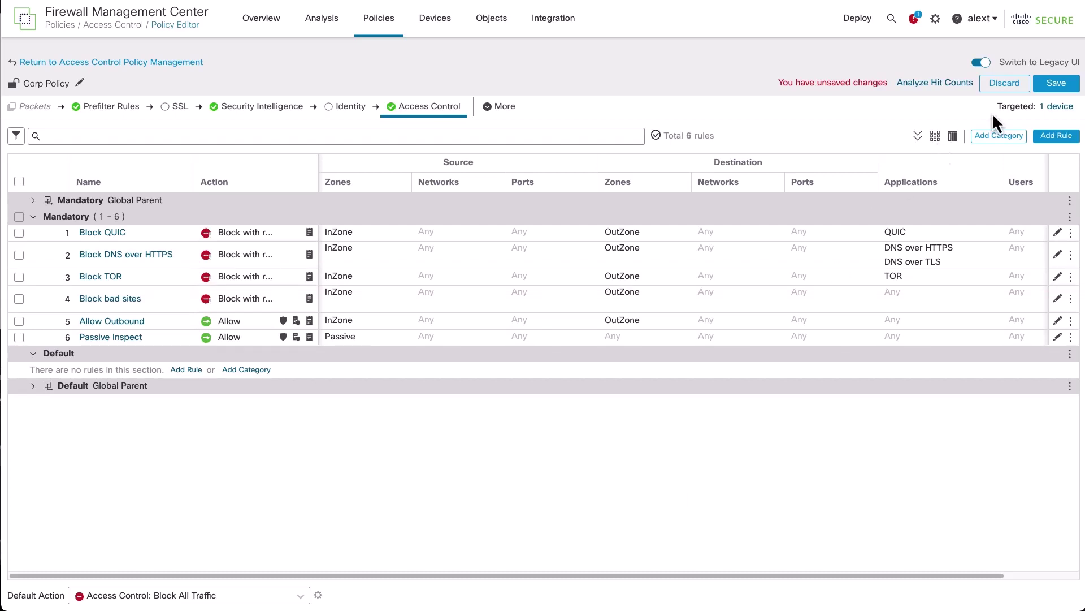
Step: Save Corp Policy and deploy all changes to FTDv-33
left_click(1035, 84)
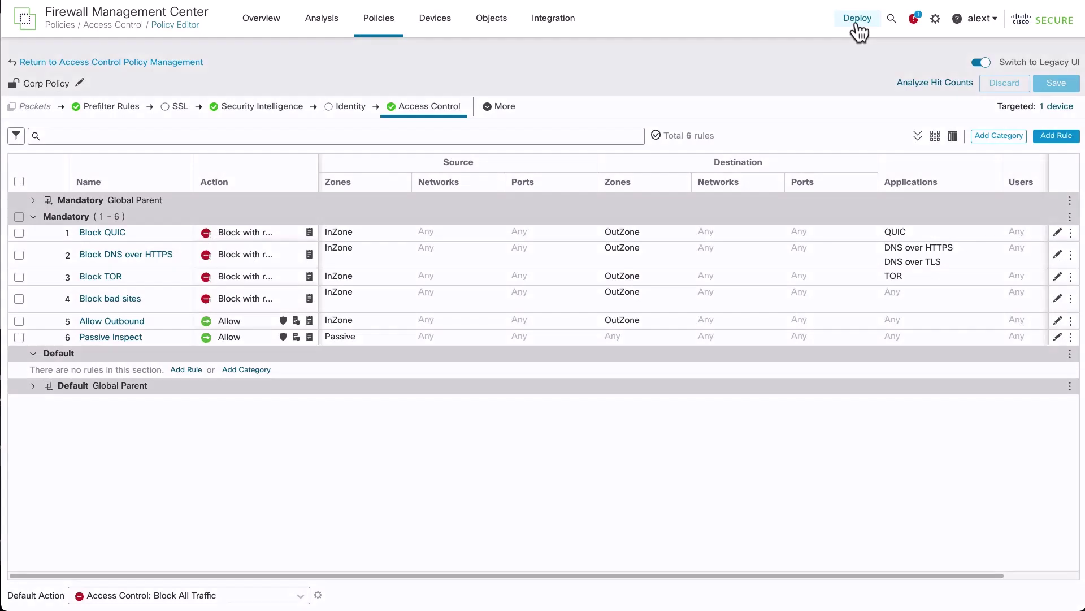
left_click(858, 22)
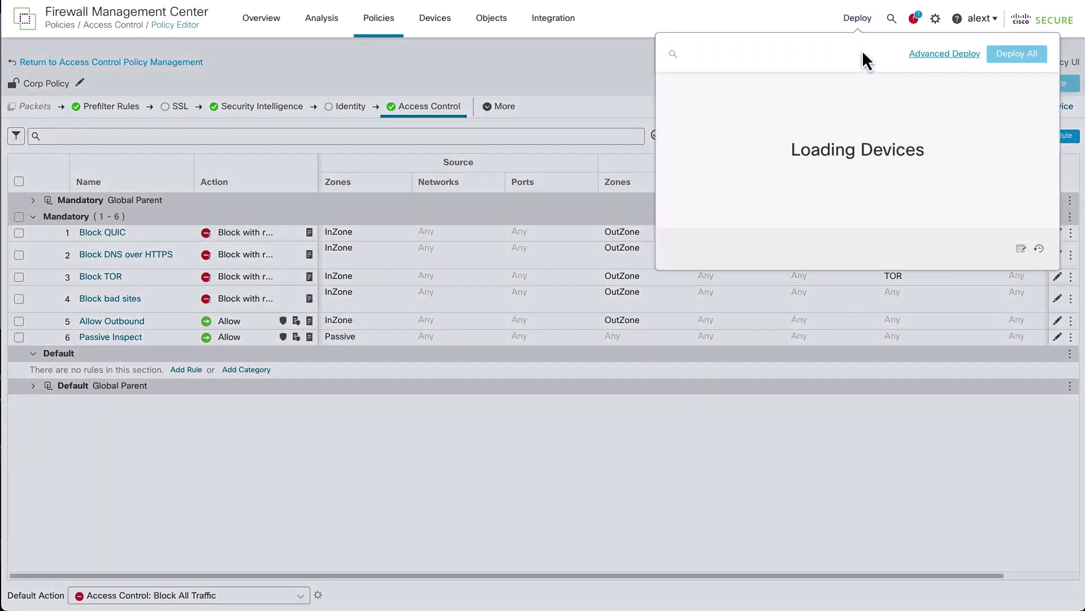
left_click(1021, 55)
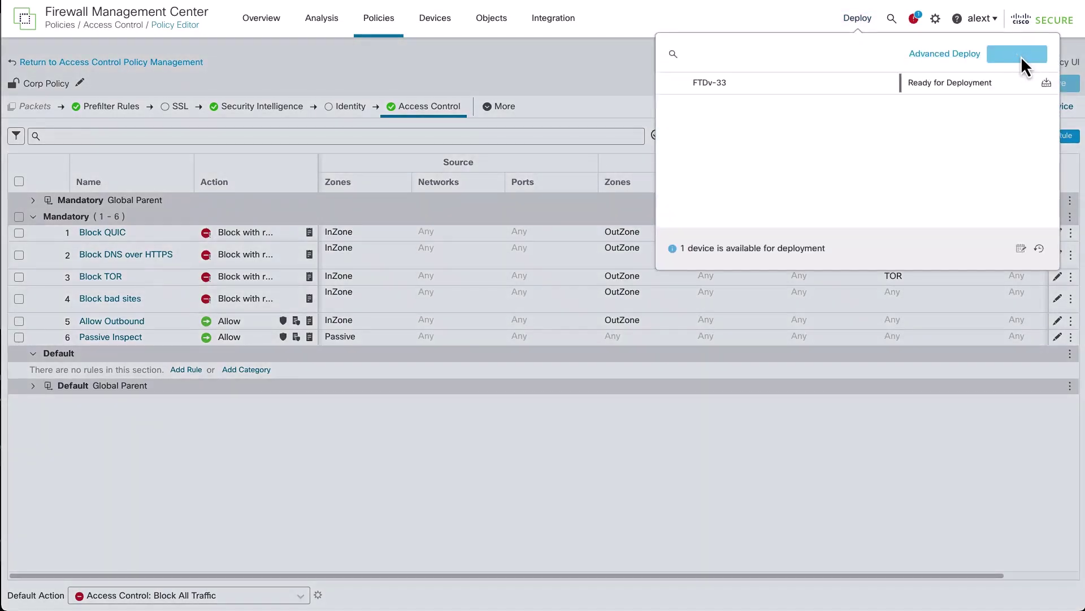
left_click(625, 52)
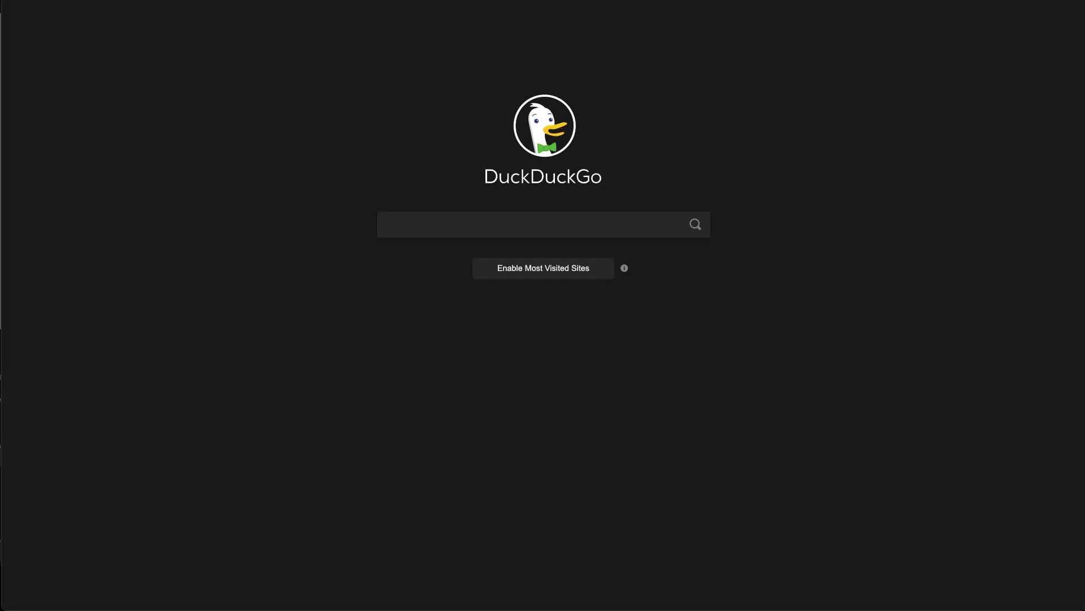
Step: Go to appid.cisco.com, the Secure Firewall Application Detectors site
key("super+l")
type("apps")
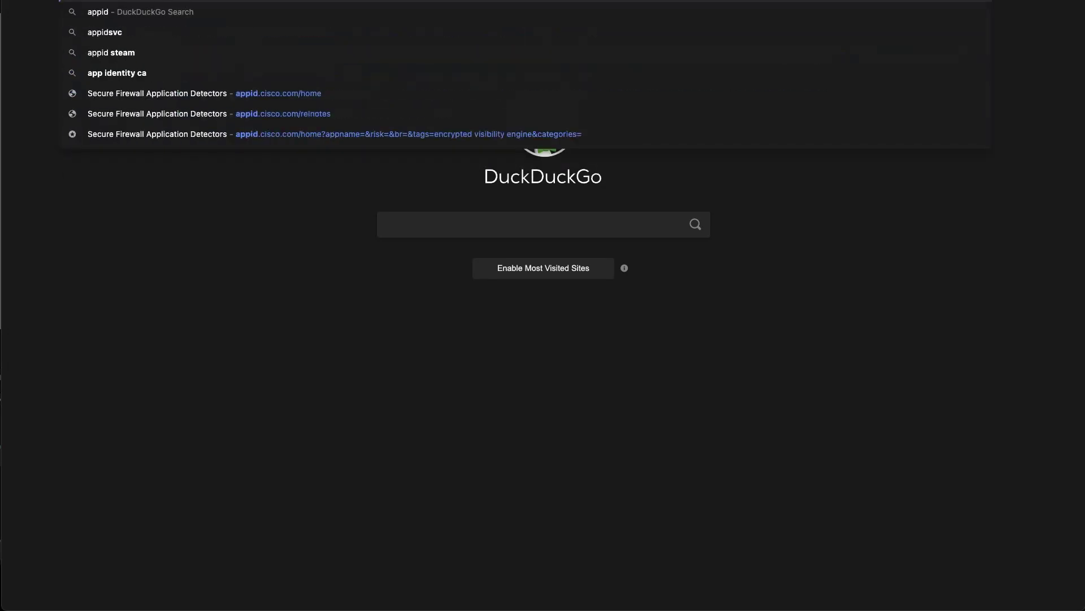
key("Escape")
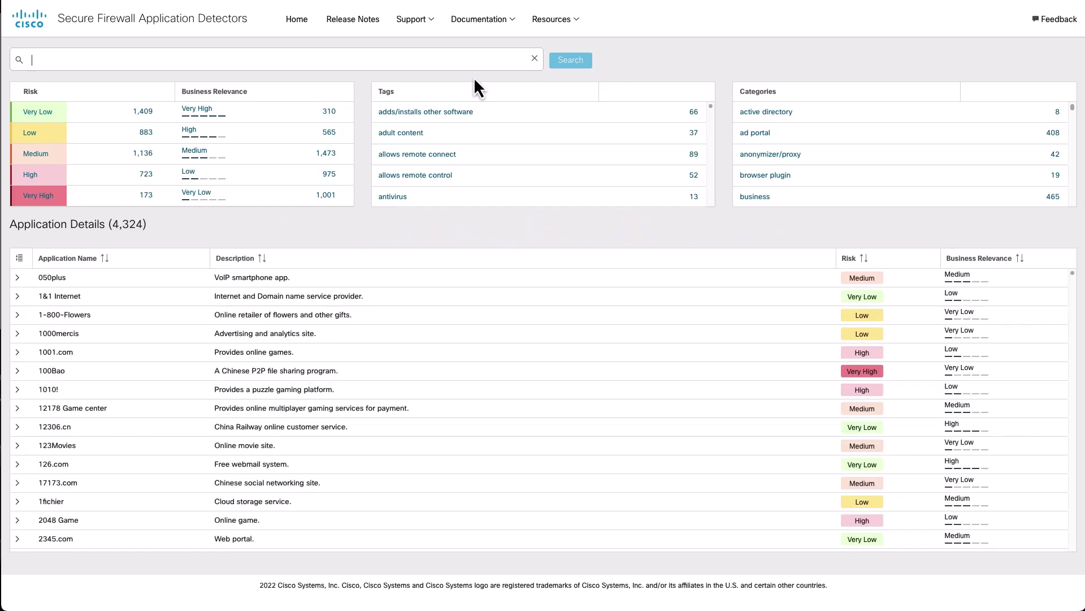
Step: Search detectors for 'tor' (498 matches) and expand the TOR entry's details
type("tor")
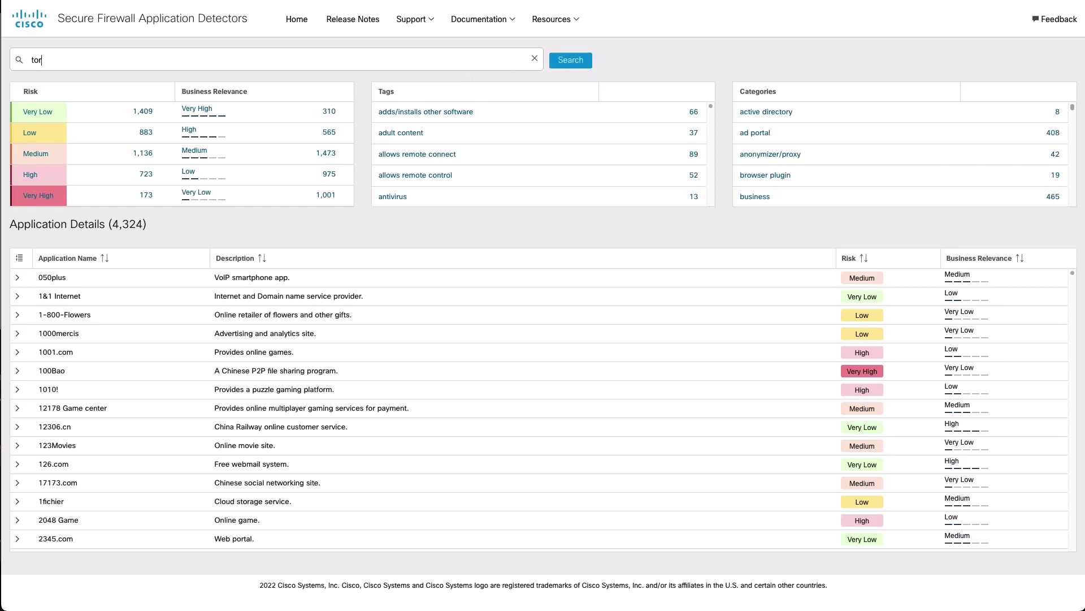
key("Return")
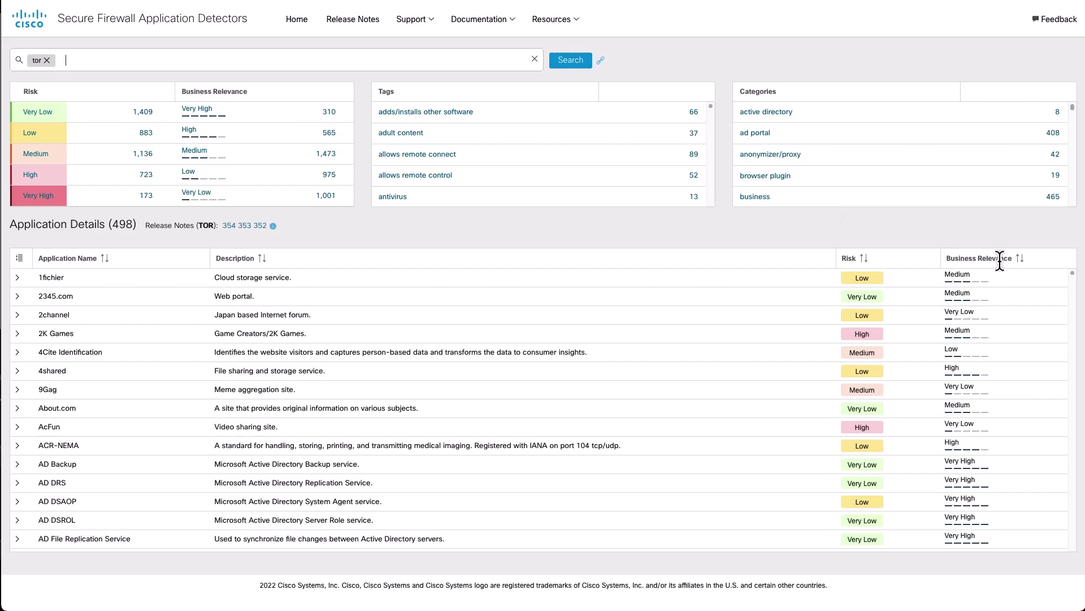
left_click(571, 60)
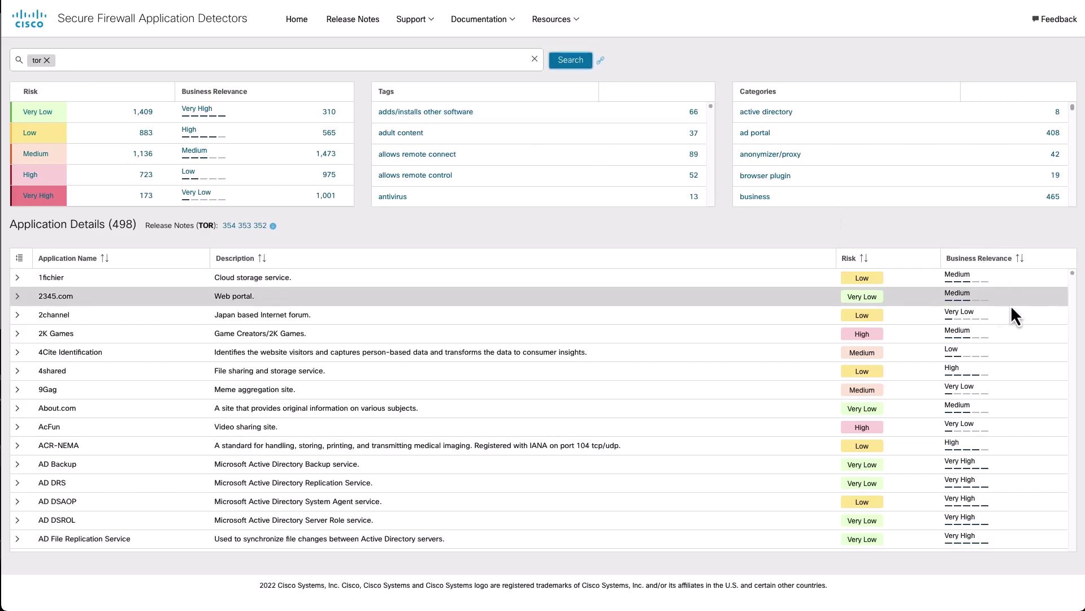
left_click_drag(1073, 282, 1061, 517)
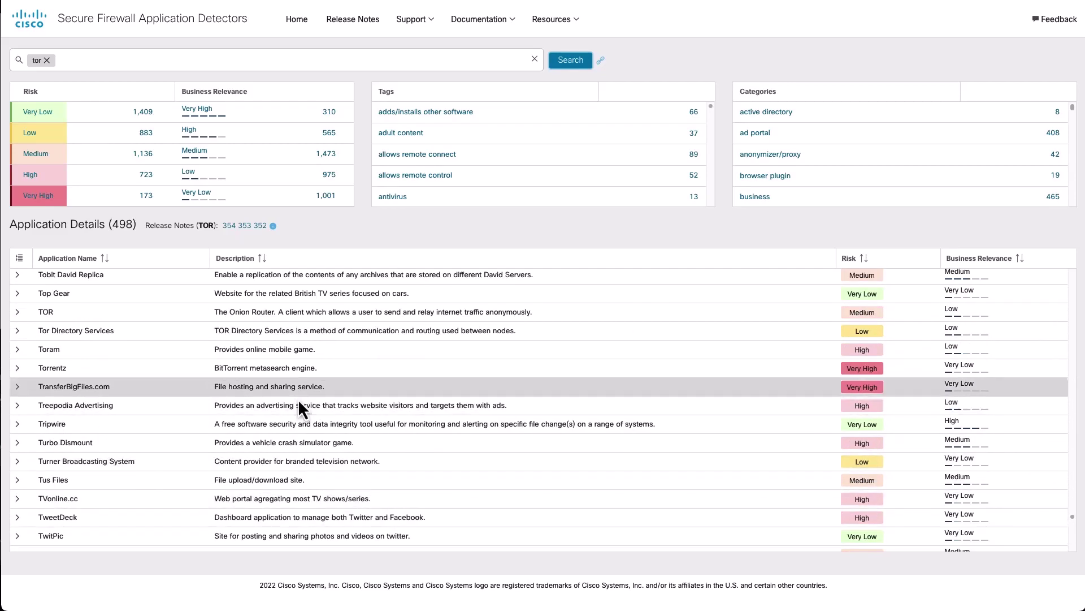
left_click(16, 316)
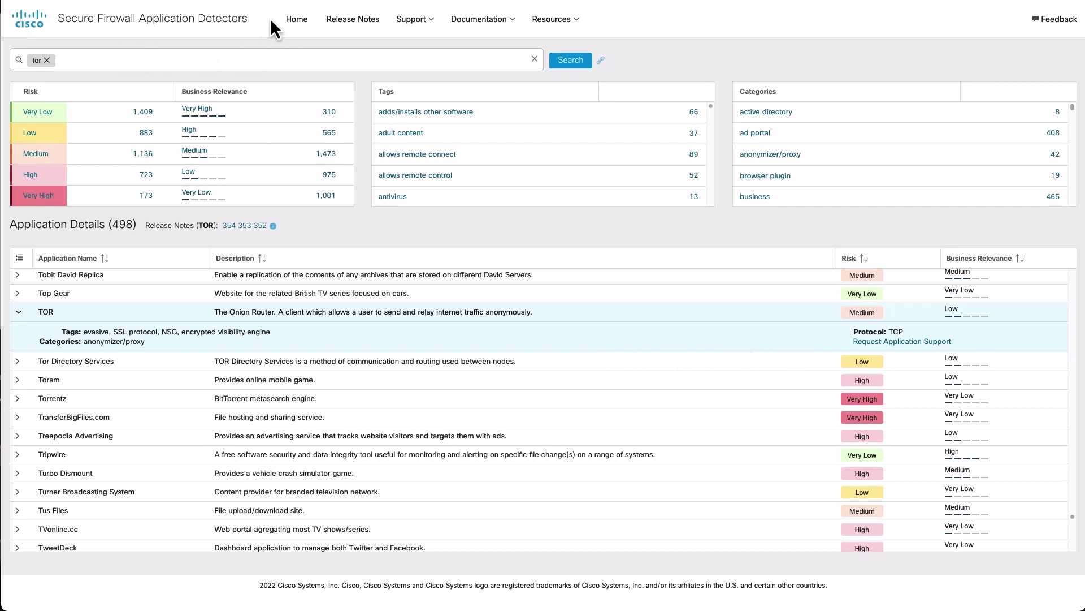
Step: Open the VDB release notes and view the Web Application Detectors table for release 358
left_click(353, 26)
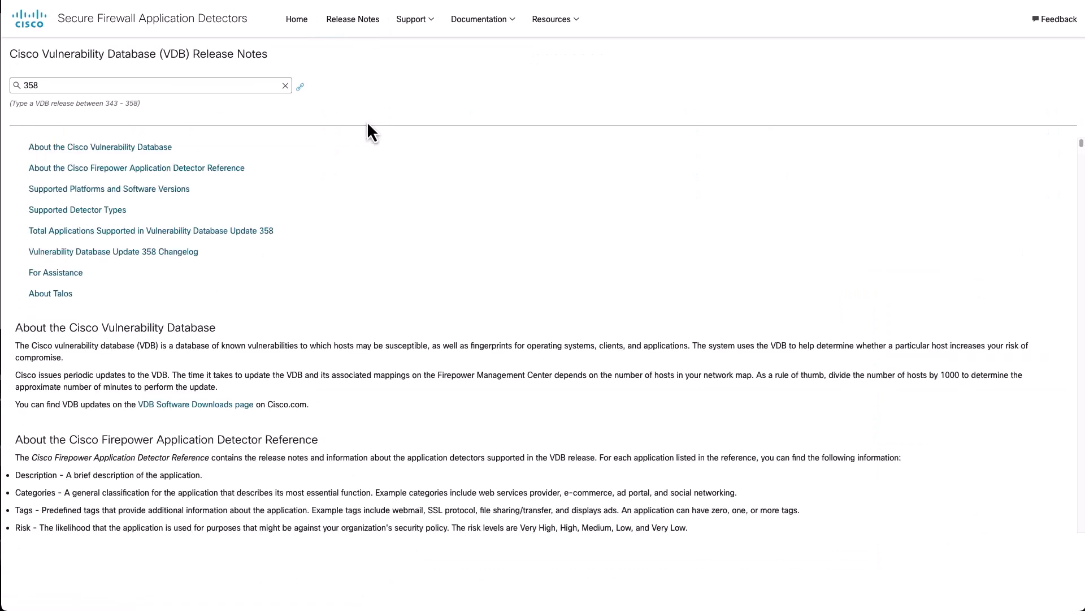
scroll(329, 208, "down", 2)
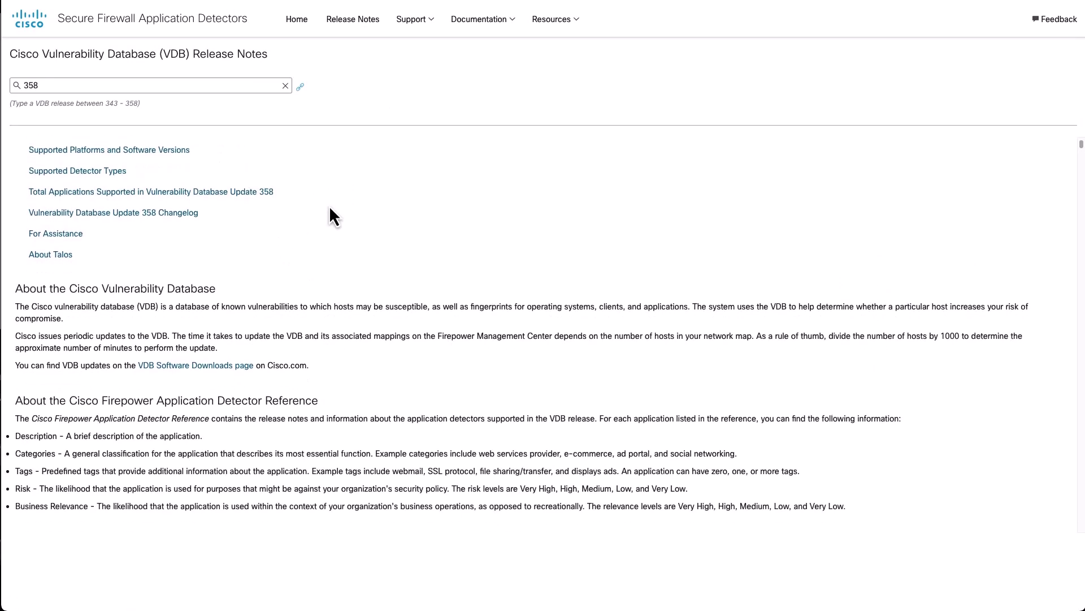
scroll(330, 210, "down", 10)
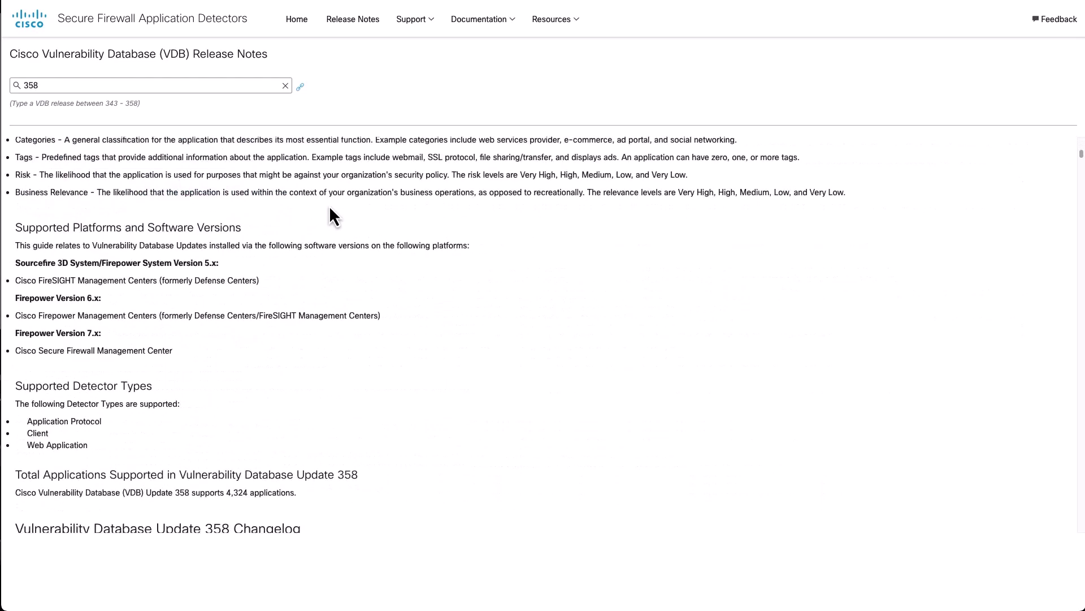
scroll(330, 207, "down", 8)
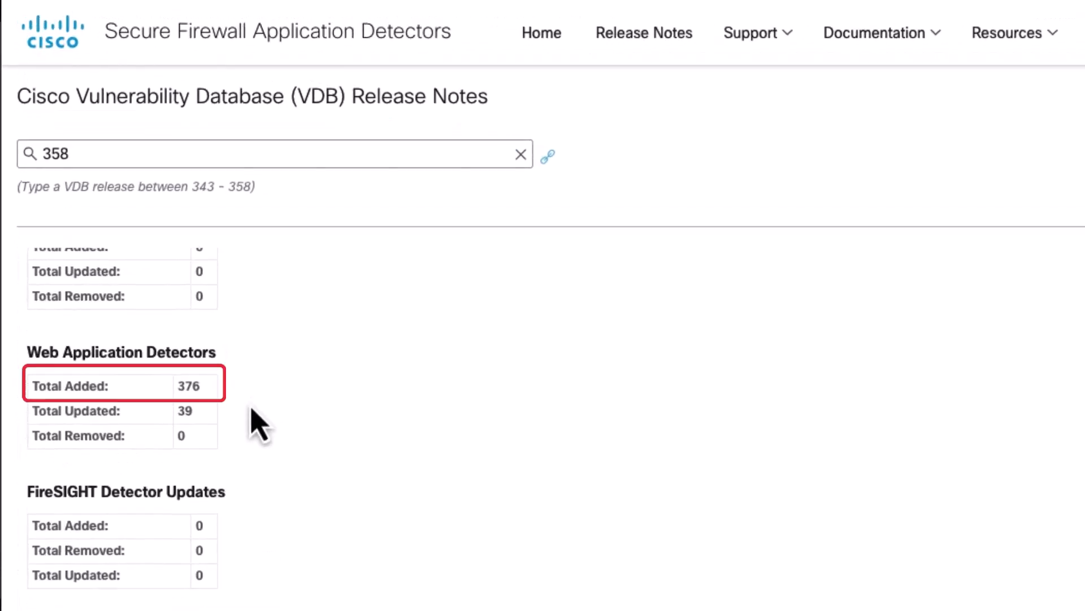
Step: Change the release search from 358 to 357
left_click(129, 161)
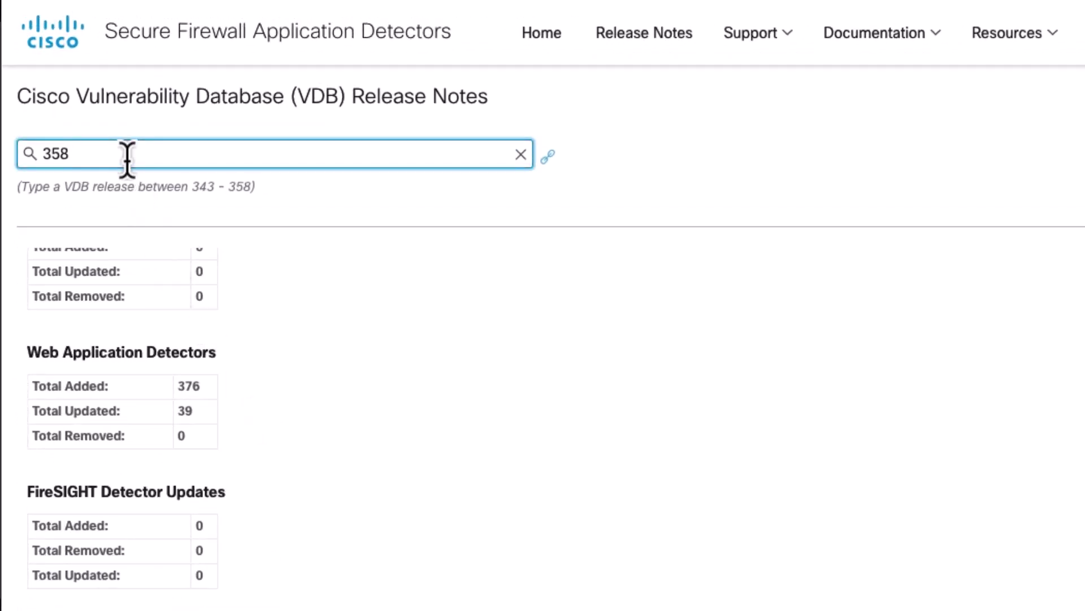
key("BackSpace")
type("7")
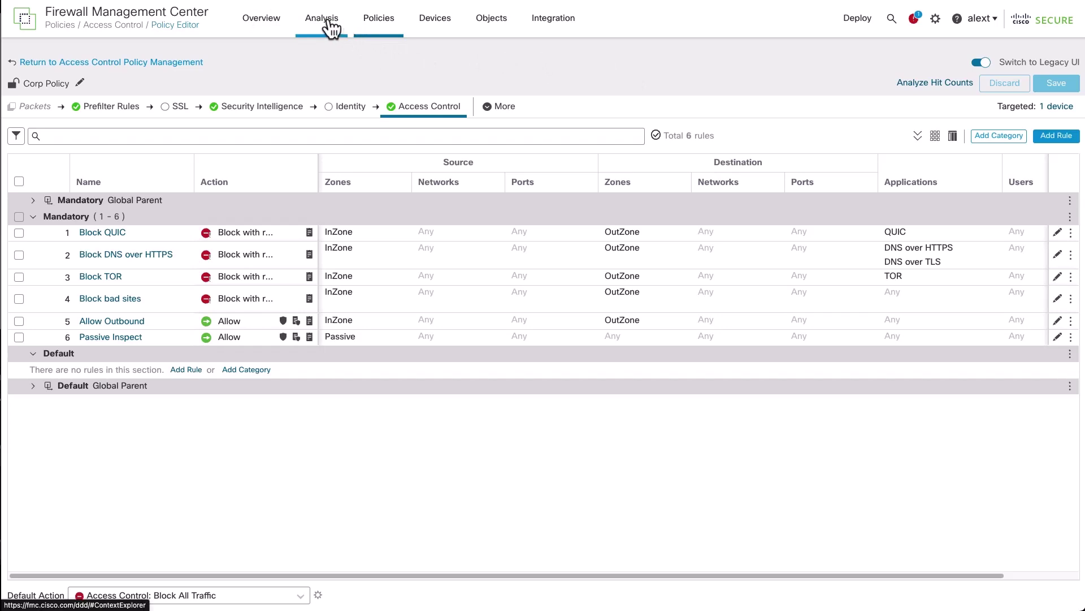
Step: Show Unified Events and scroll to the Encrypted Visibility and Detection Type columns for 875 events
mouse_move(332, 25)
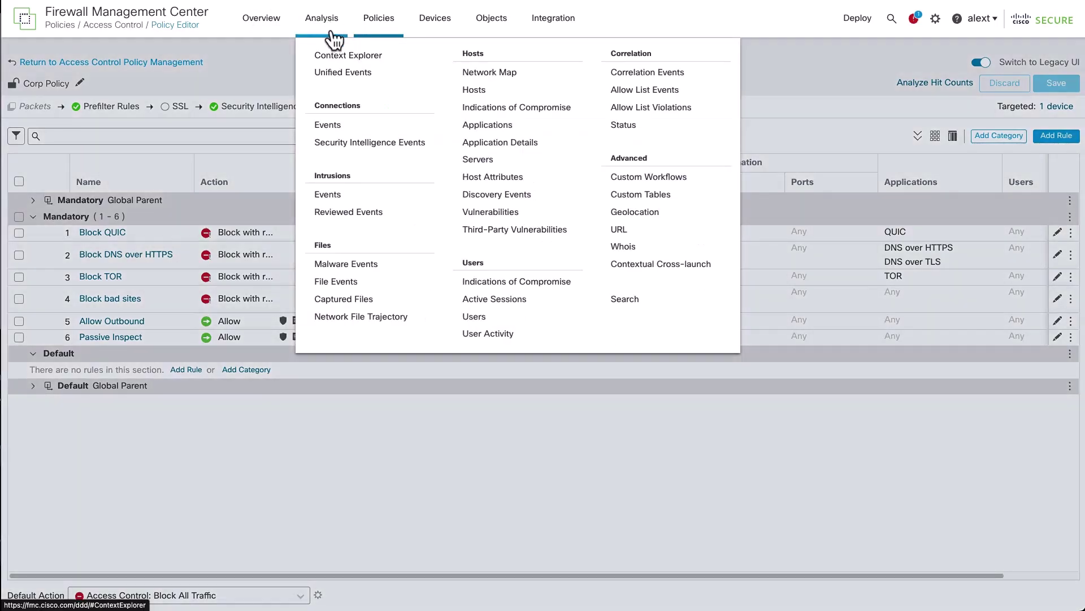
left_click(332, 79)
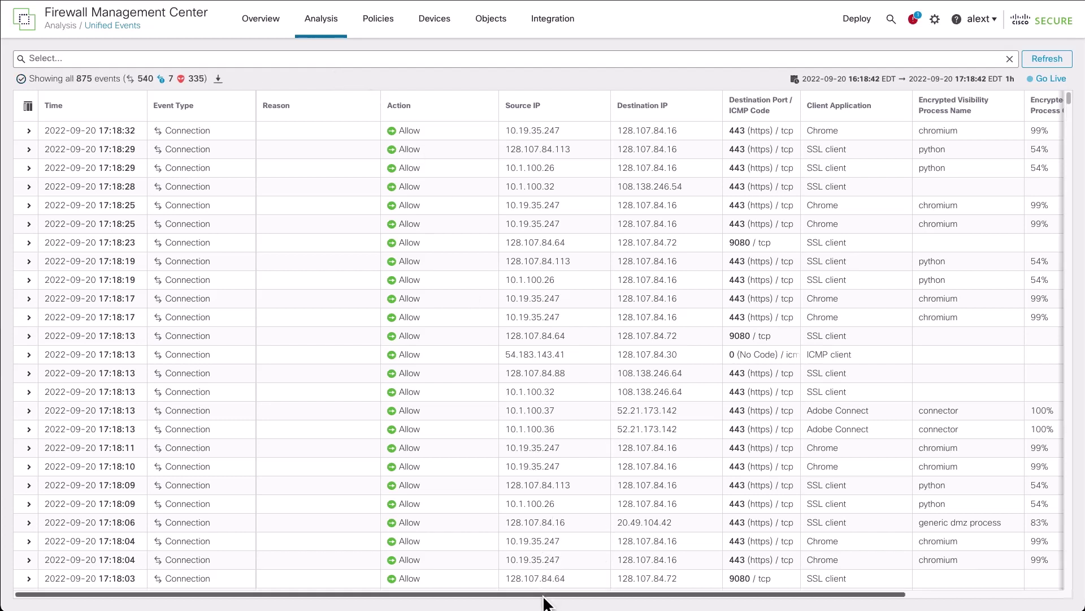
left_click_drag(544, 599, 721, 606)
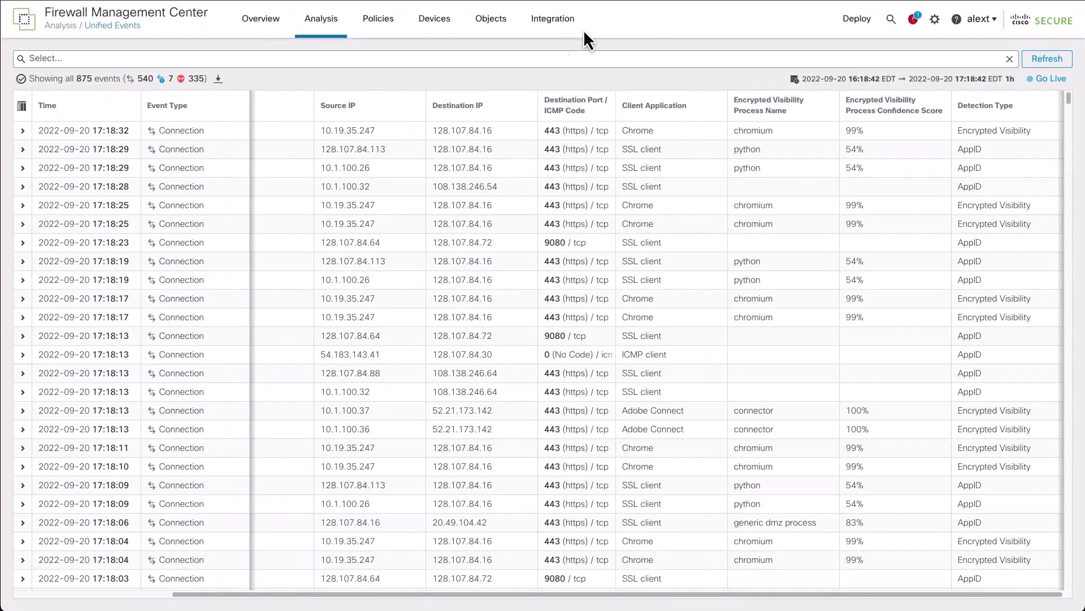
Step: Edit the Decrypt Outbound SSL policy, inspect rule 2, then discard the rule edits unchanged
mouse_move(378, 31)
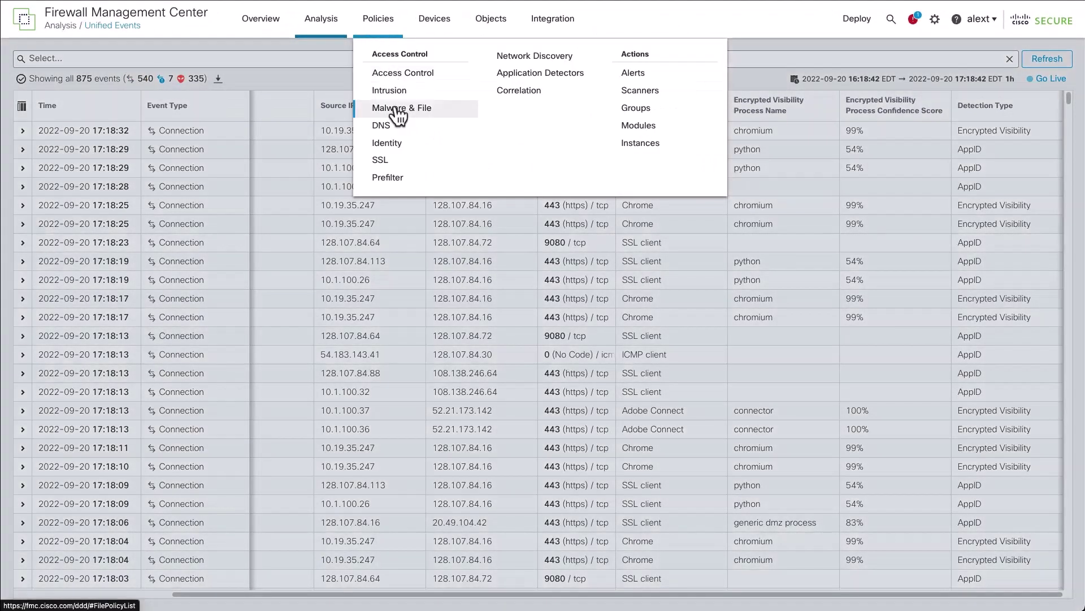
left_click(399, 163)
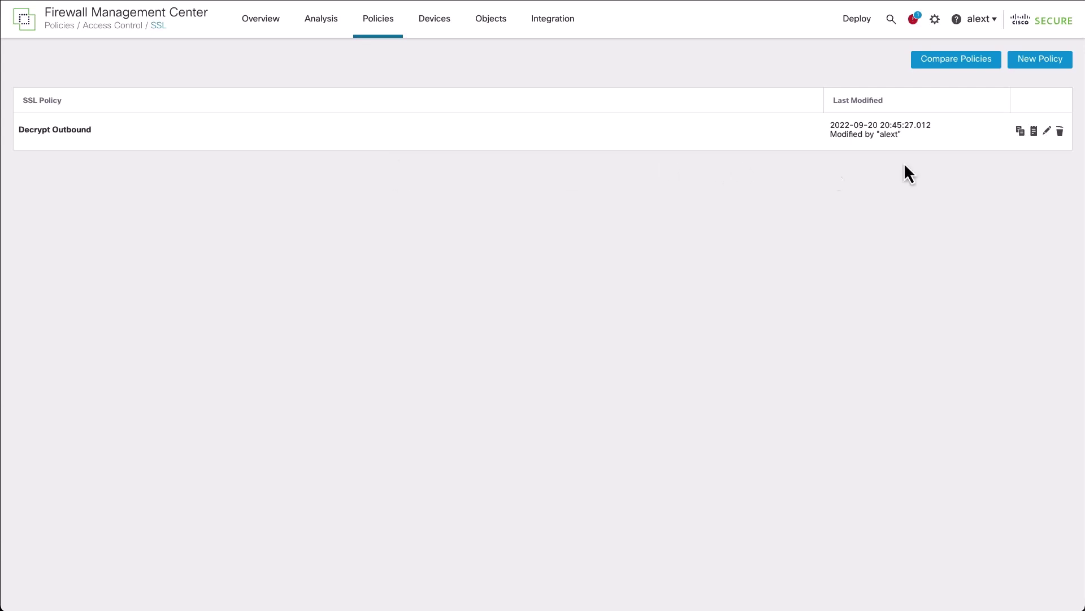
left_click(1043, 132)
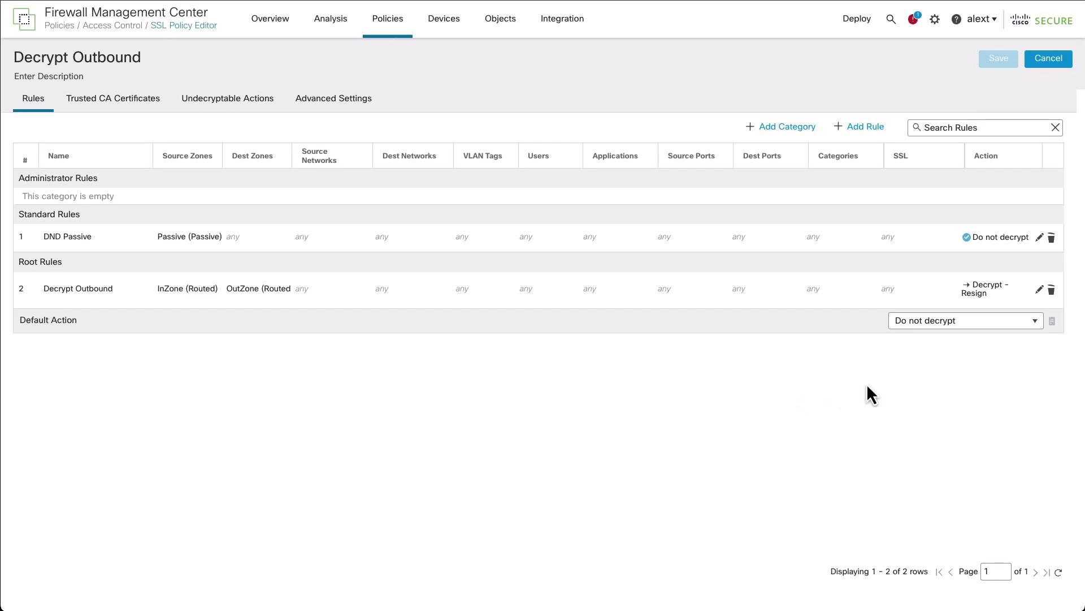
left_click(1039, 289)
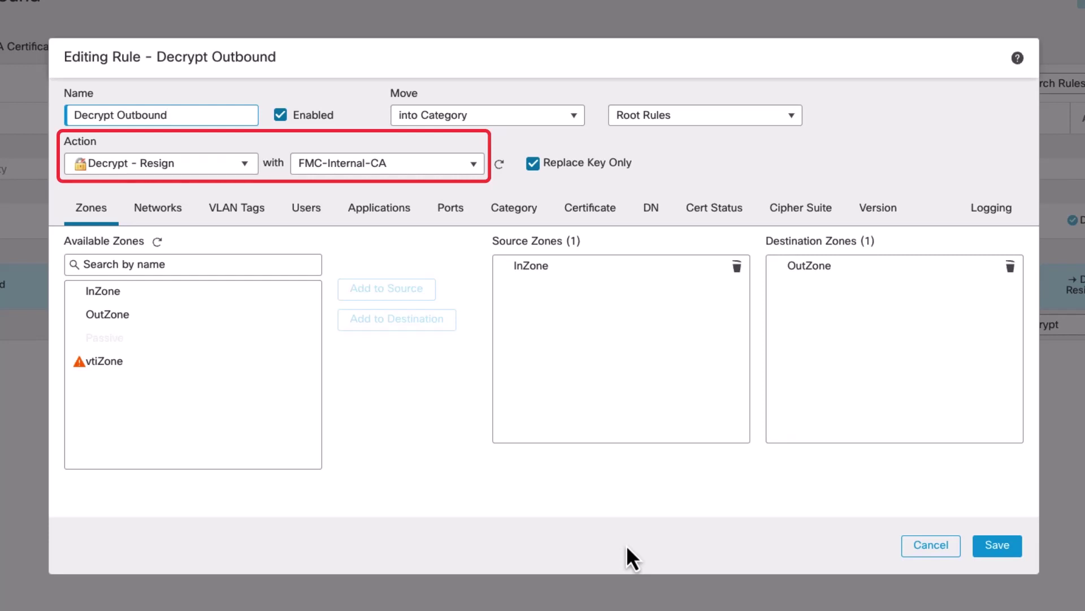
left_click(930, 545)
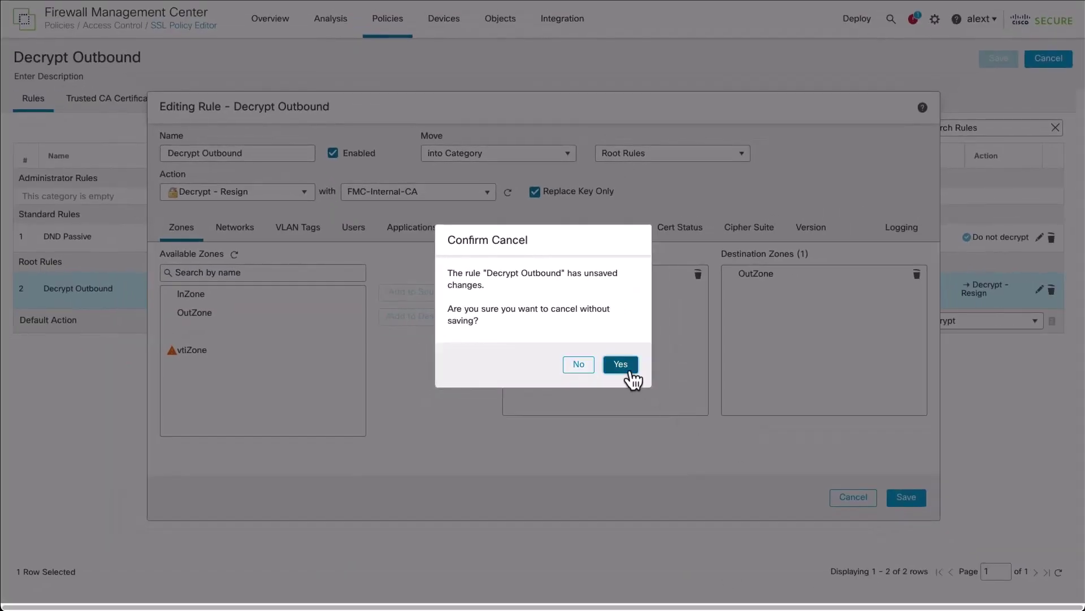
left_click(623, 368)
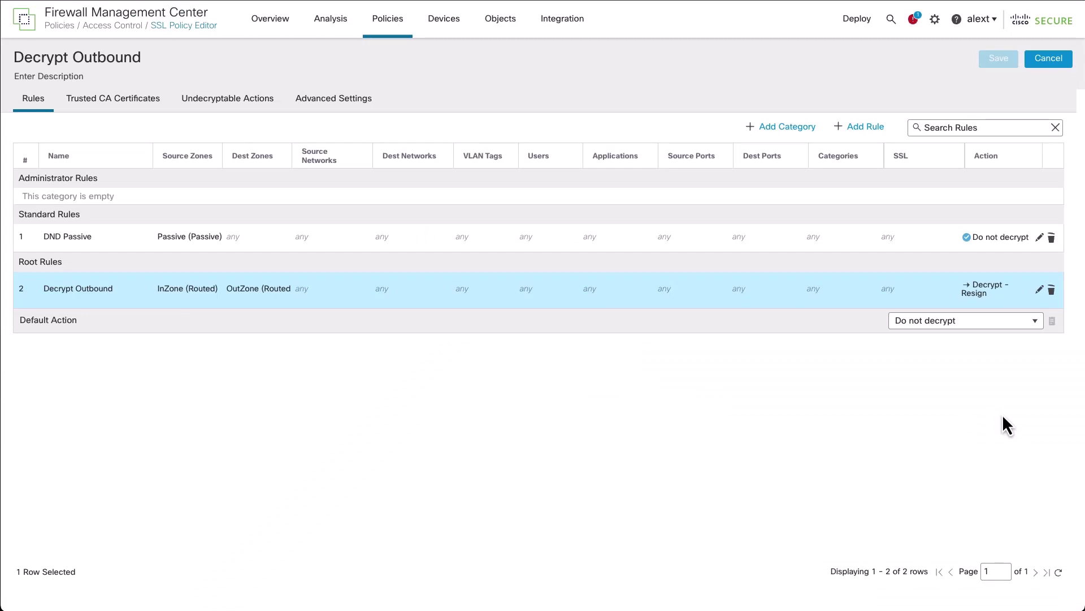
Step: Create a rule named 'DnD Banking and Healthcare', inserted above rule 2
left_click(860, 126)
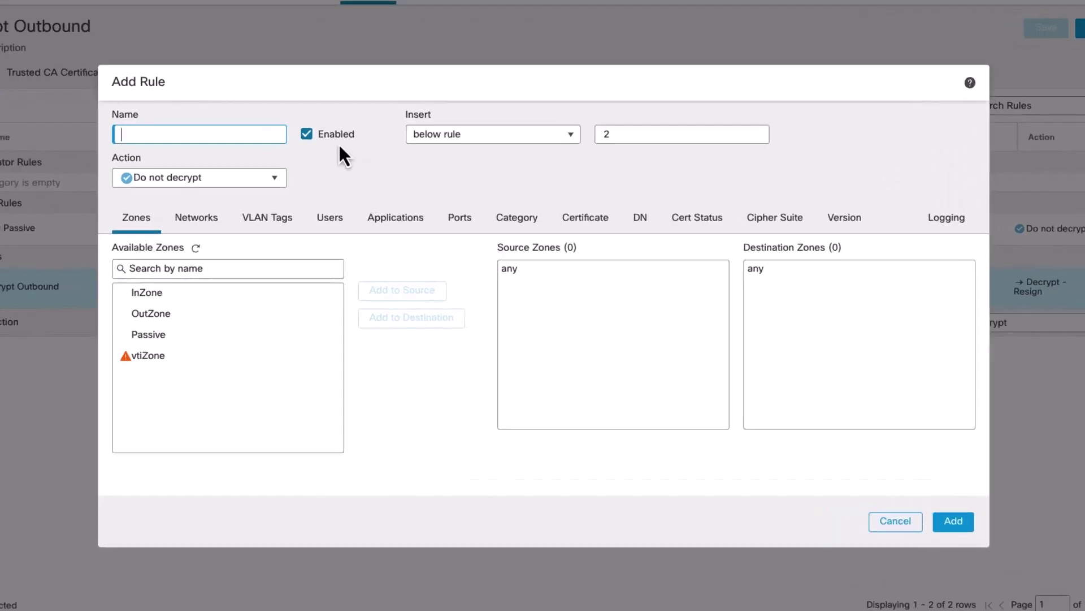
type("DnD")
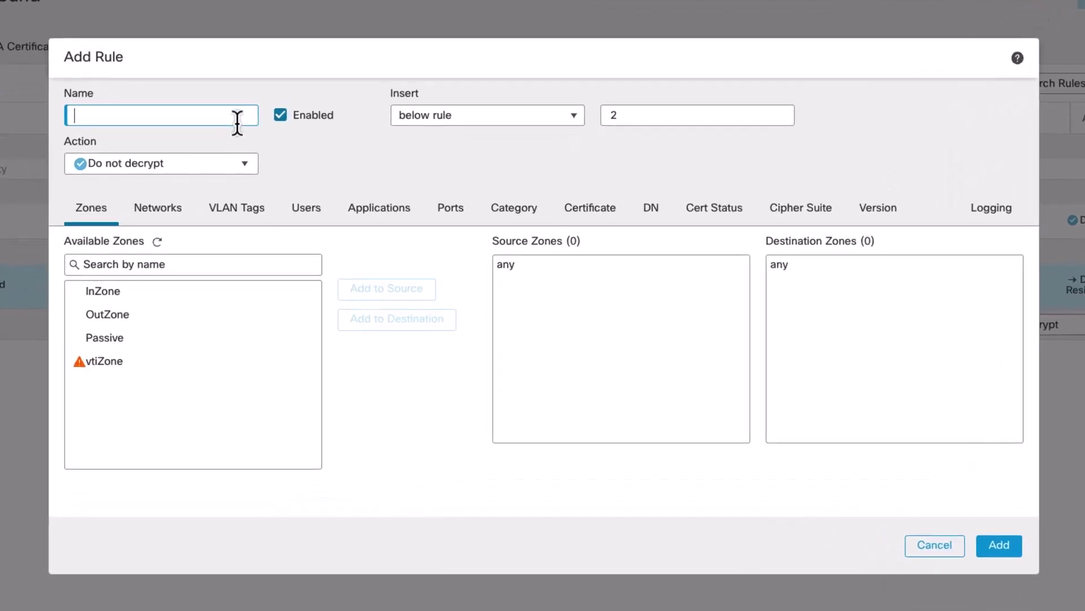
type(" Banking and Healthcare")
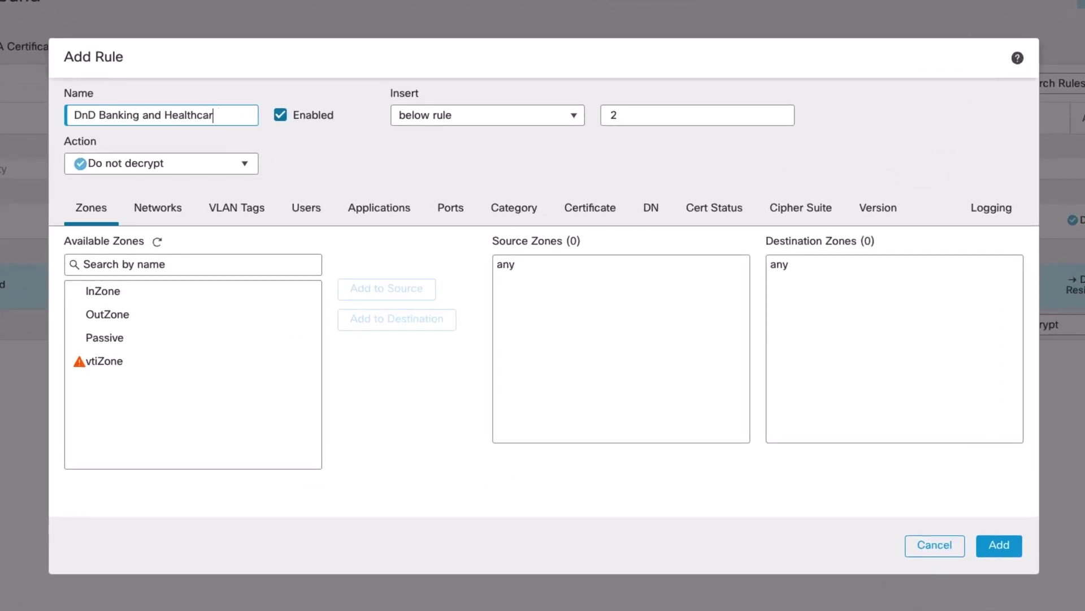
left_click(472, 119)
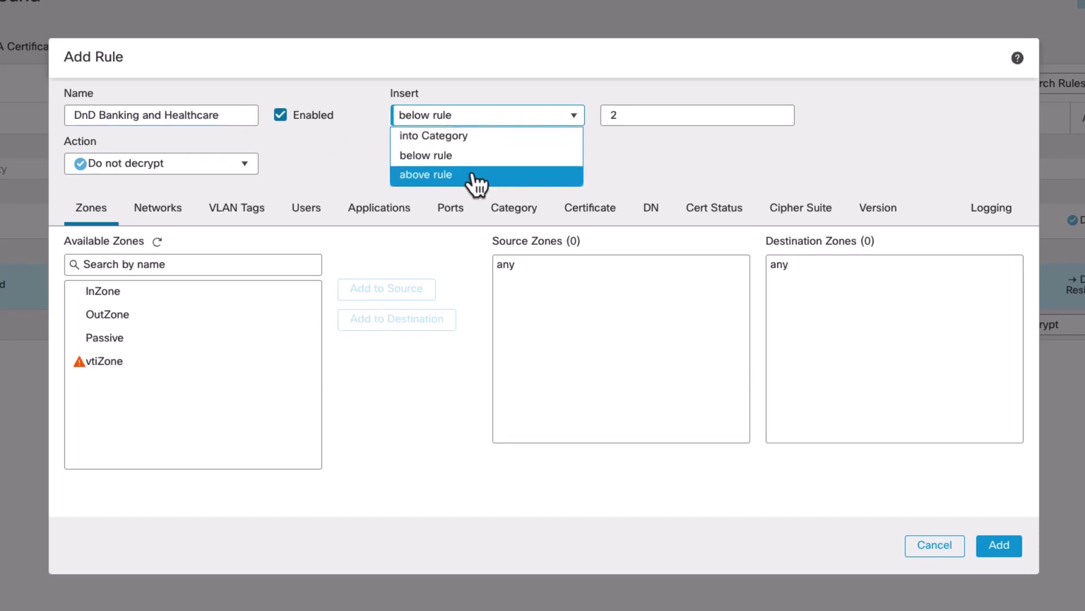
left_click(472, 175)
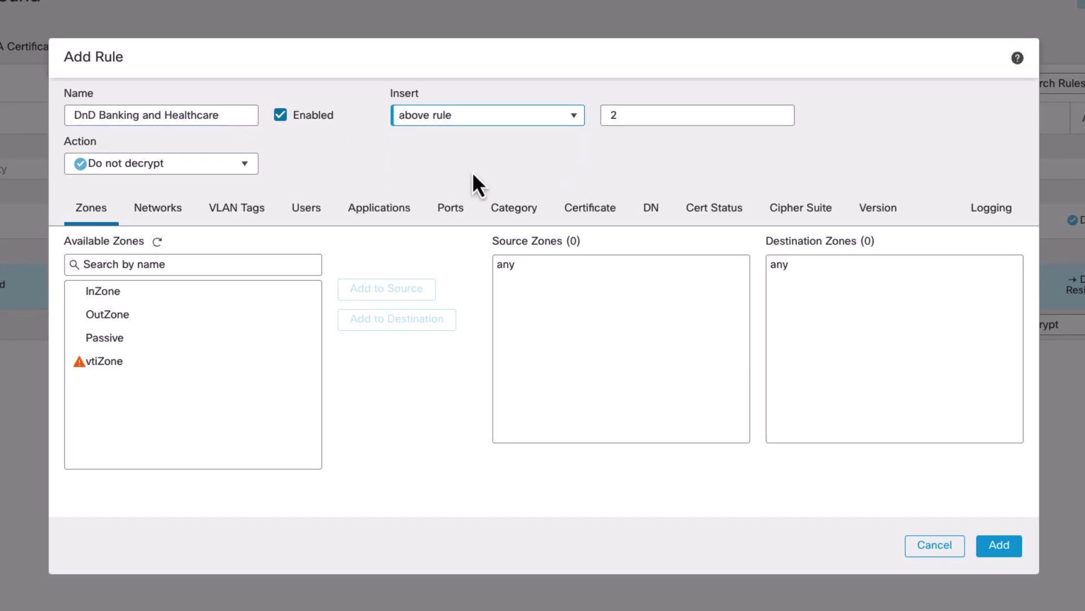
left_click(627, 116)
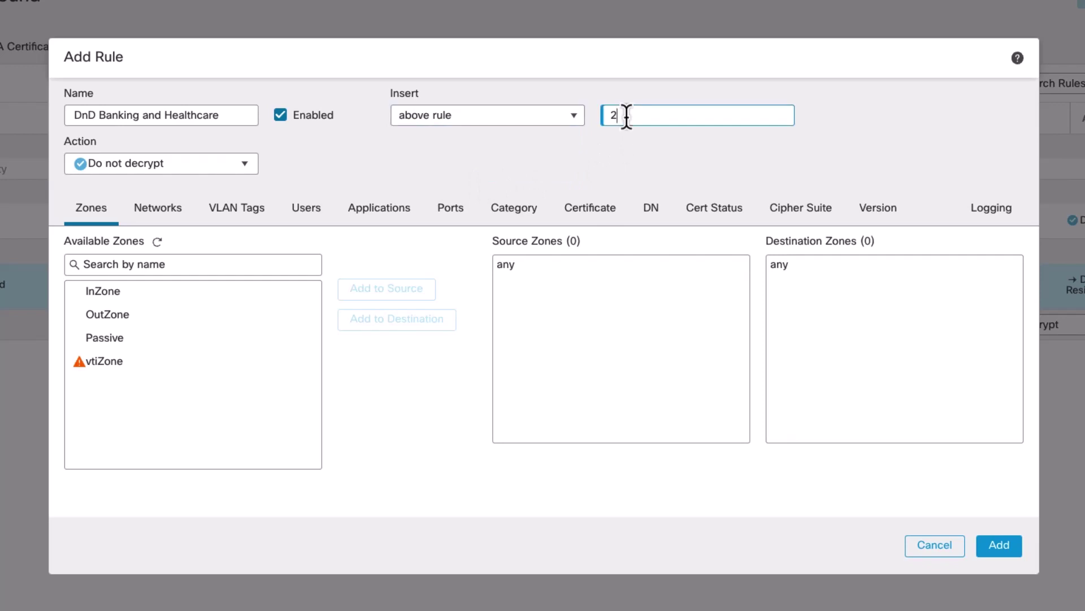
left_click(620, 157)
Step: Set the rule's source zone to InZone and destination zone to OutZone
left_click(176, 298)
left_click(369, 293)
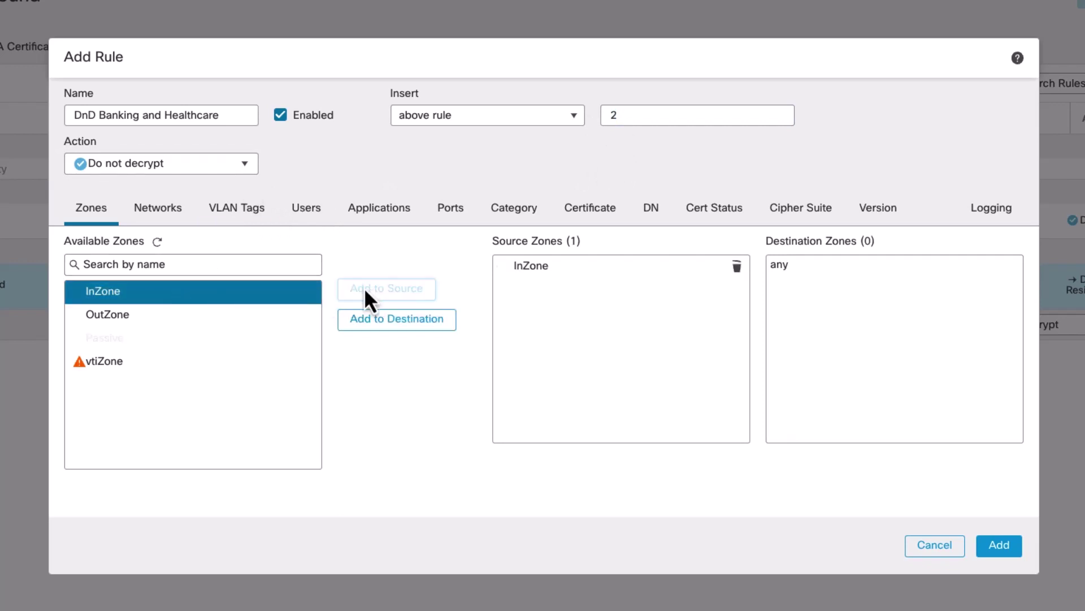
left_click(218, 315)
left_click(381, 320)
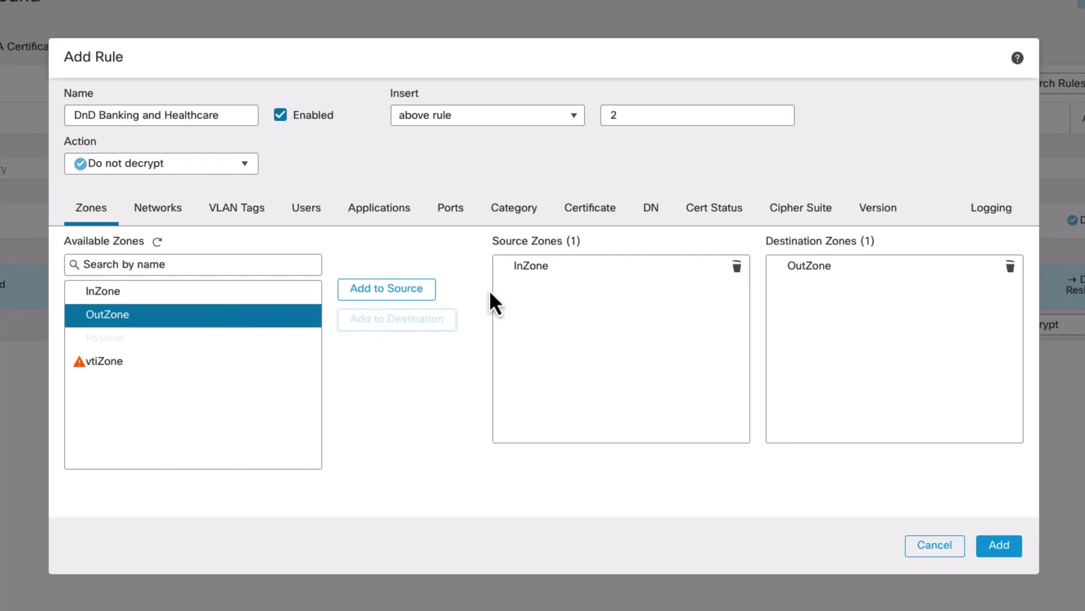
left_click(510, 214)
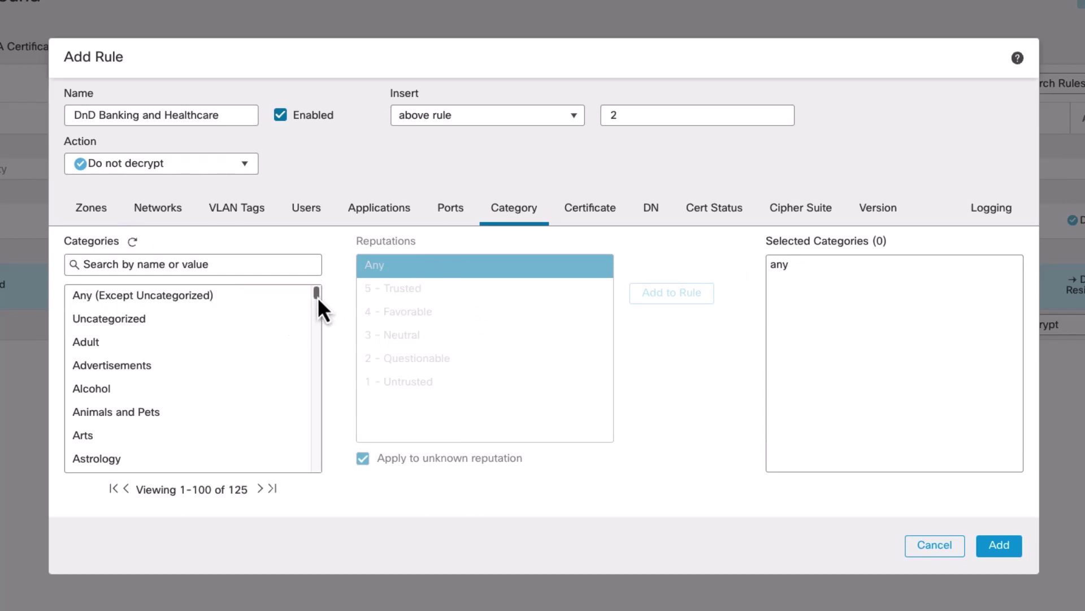
Step: Add Finance and Health and Medicine URL categories with reputation 4 - Favorable
left_click_drag(318, 298, 317, 363)
left_click(182, 408)
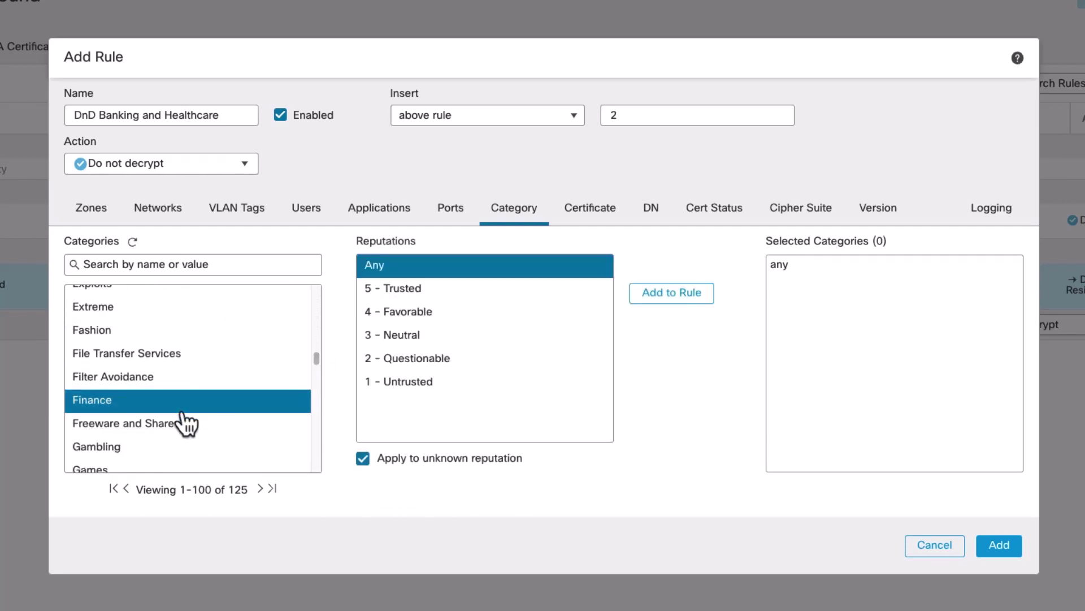
left_click(410, 318)
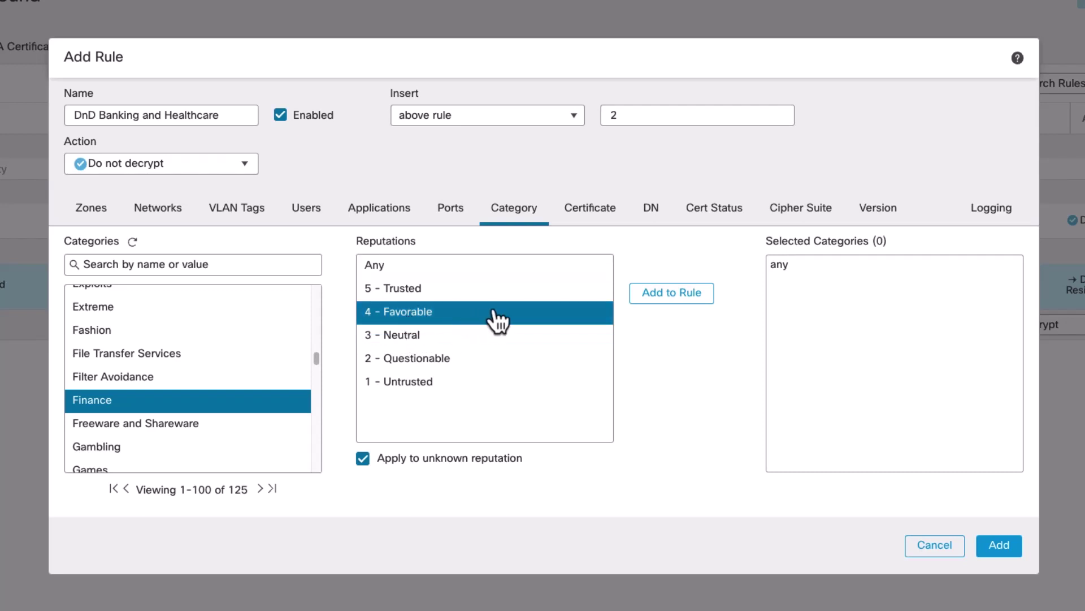
left_click(673, 295)
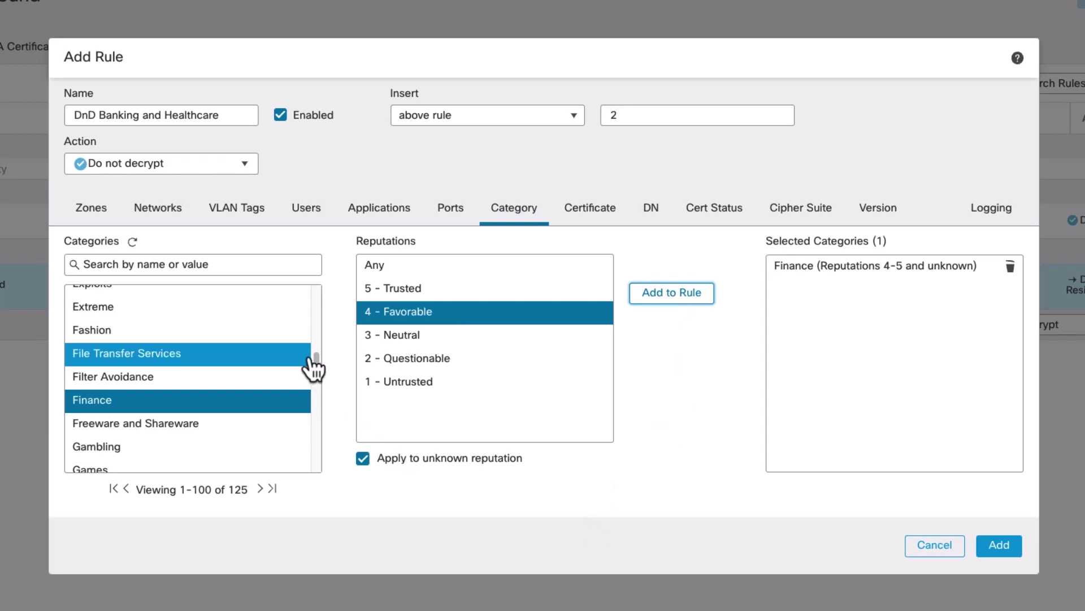
left_click_drag(316, 358, 315, 379)
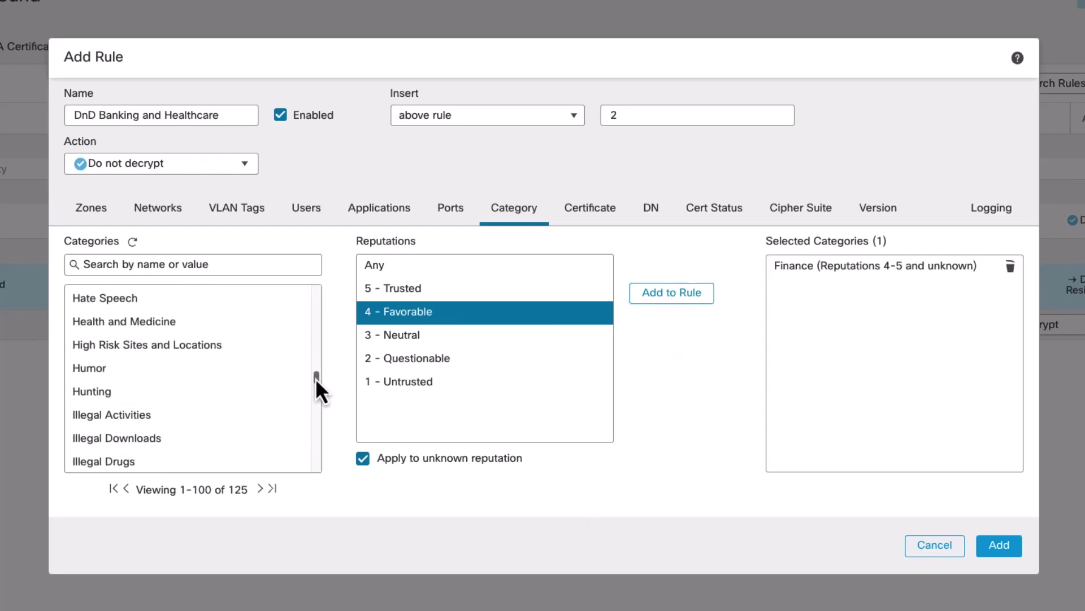
left_click(165, 326)
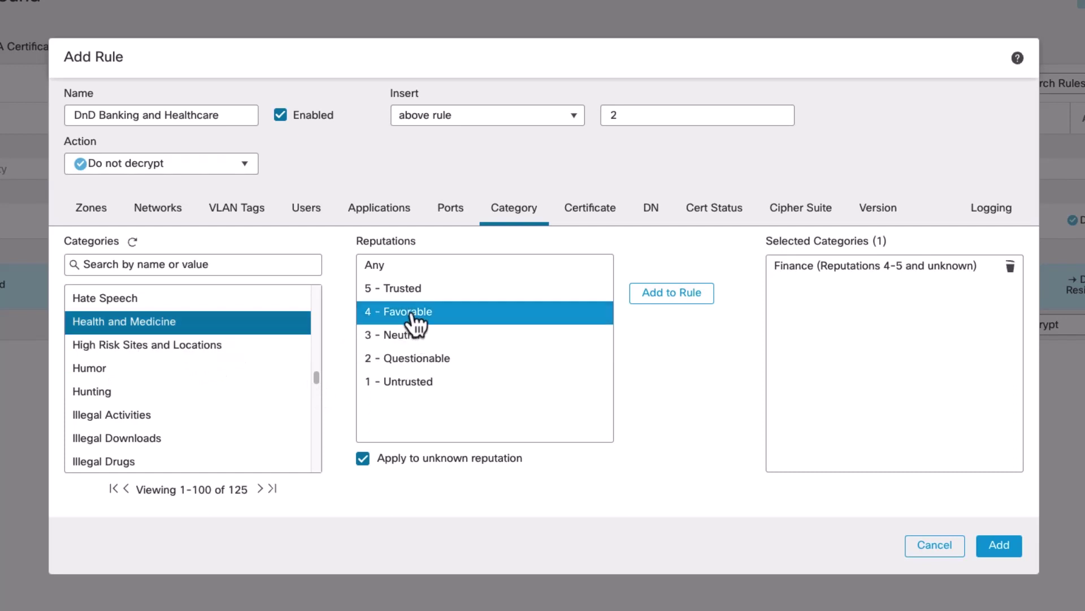
left_click(682, 296)
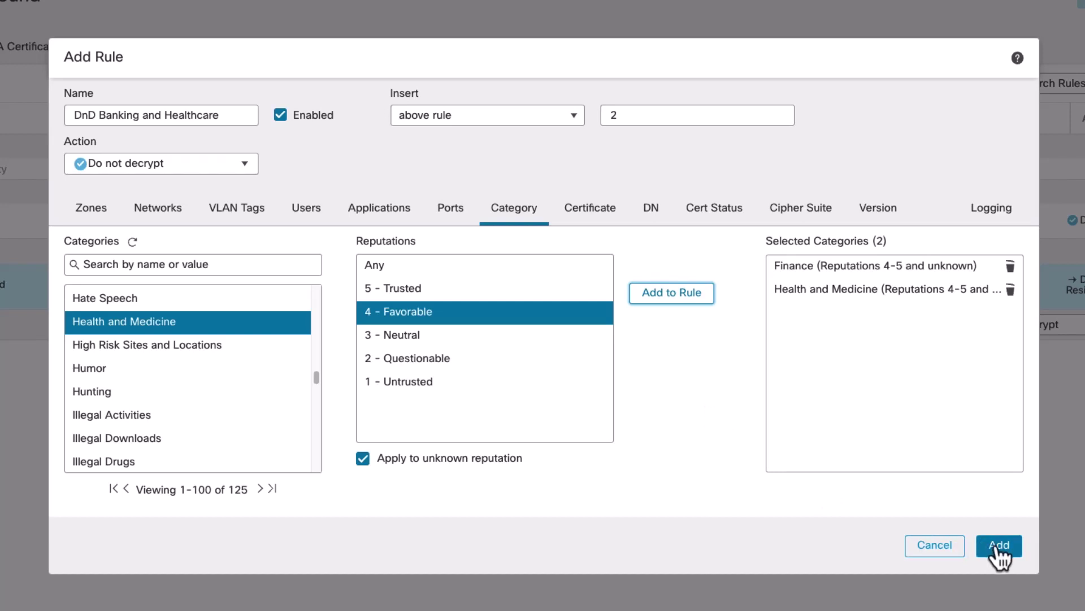
Step: Enable Log at End of Connection and add the rule to the policy
left_click(1004, 209)
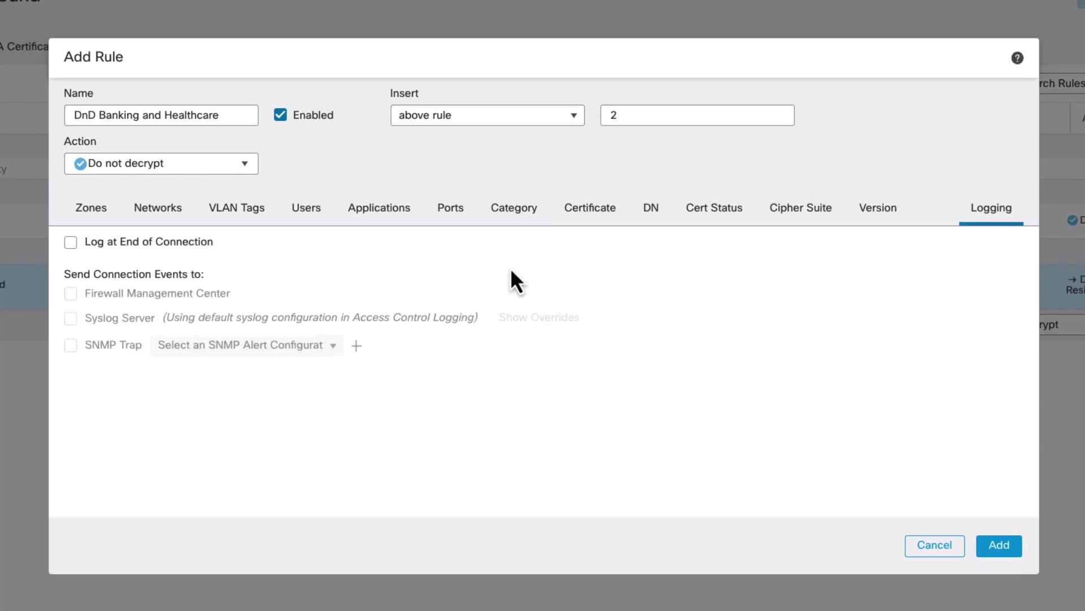
left_click(124, 243)
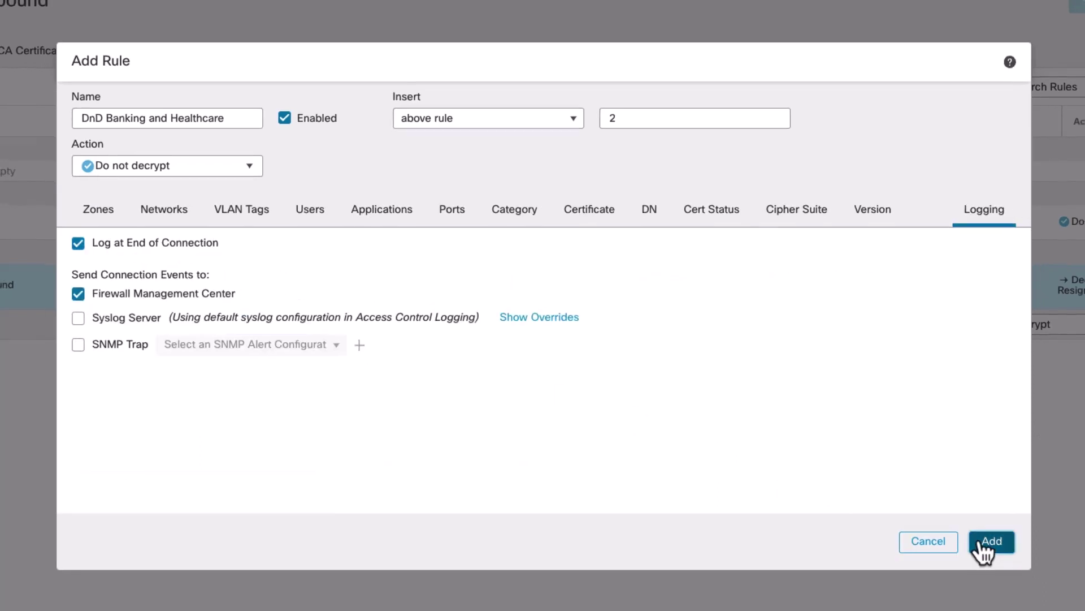
left_click(999, 545)
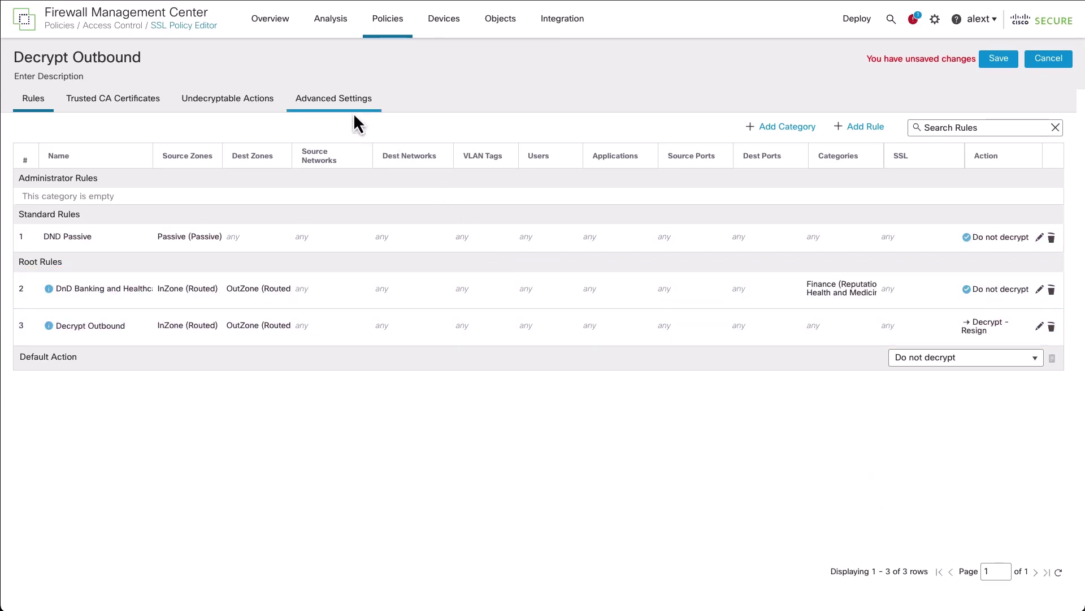
Step: Keep Enable TLS 1.3 Decryption checked, save Decrypt Outbound, and return to the SSL policy list
left_click(343, 106)
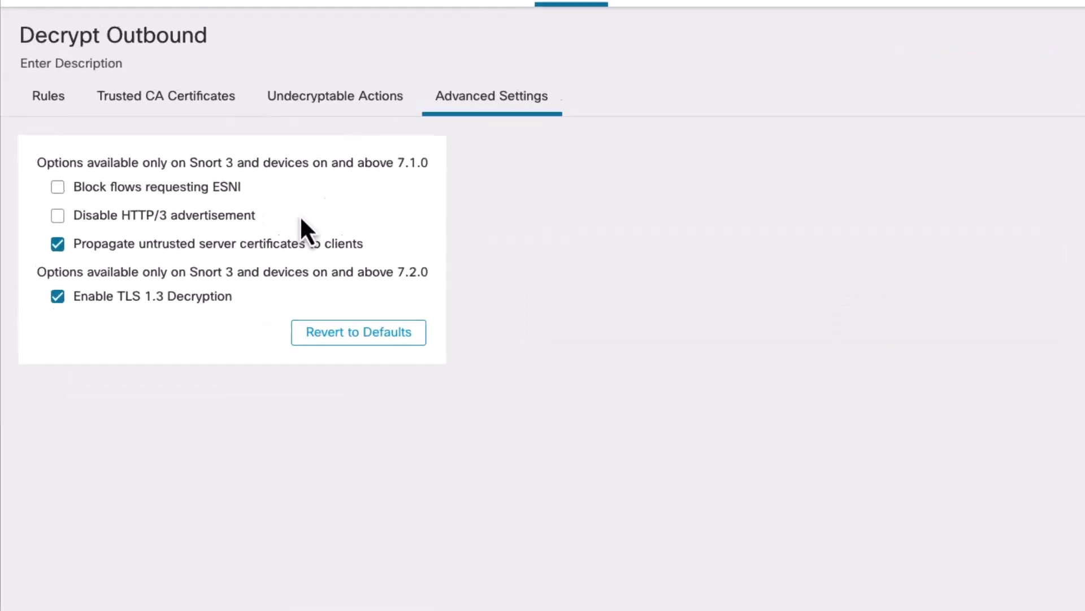
left_click(57, 315)
left_click(56, 316)
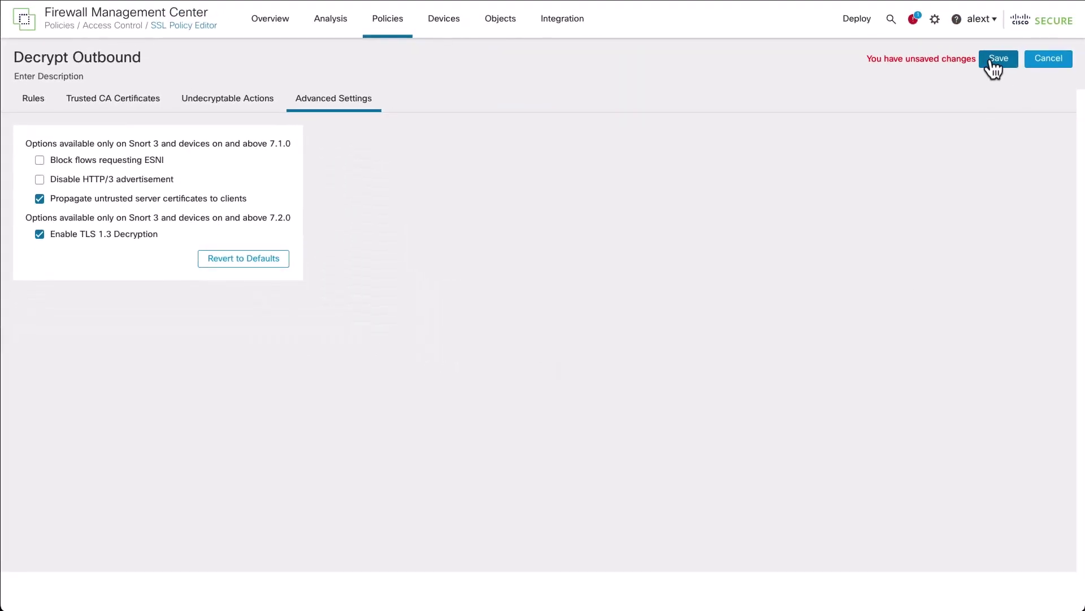
left_click(992, 61)
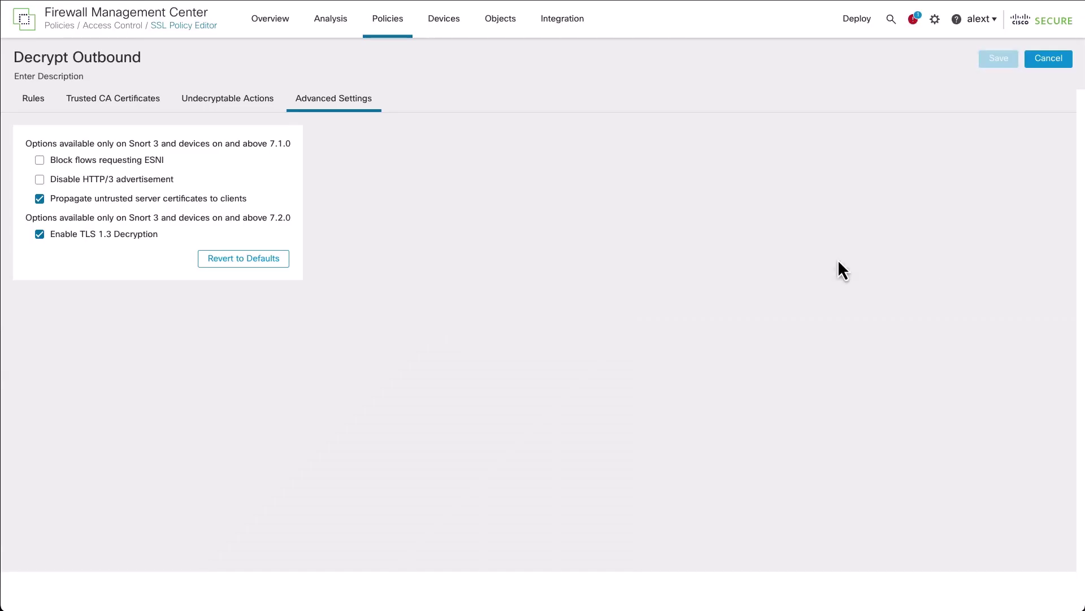
left_click(1038, 64)
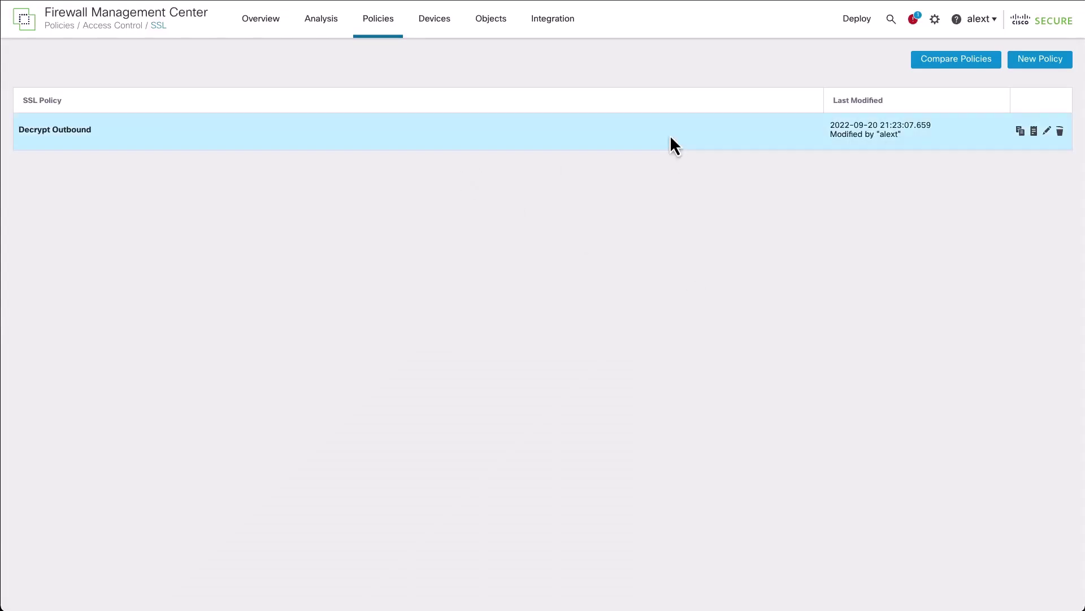
Step: Go to Policies > Access Control and edit Corp Policy
mouse_move(385, 24)
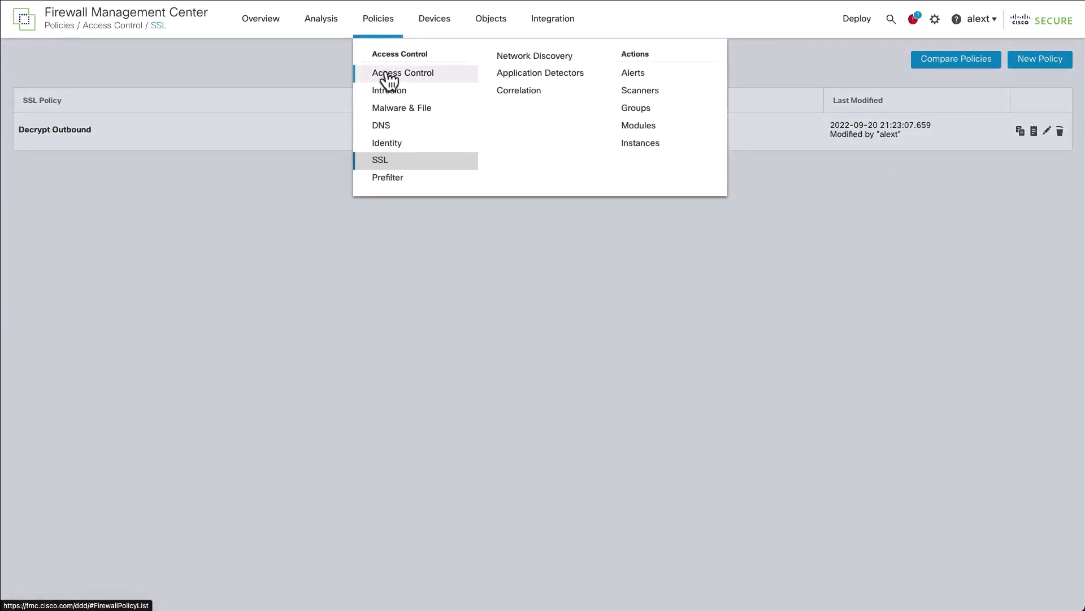
left_click(386, 72)
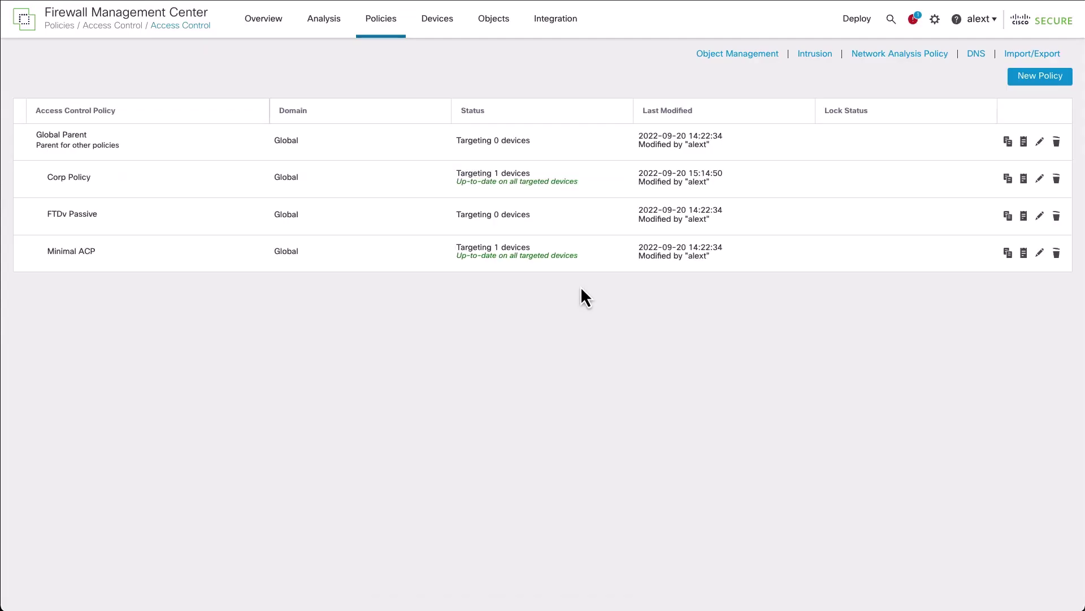
left_click(1041, 179)
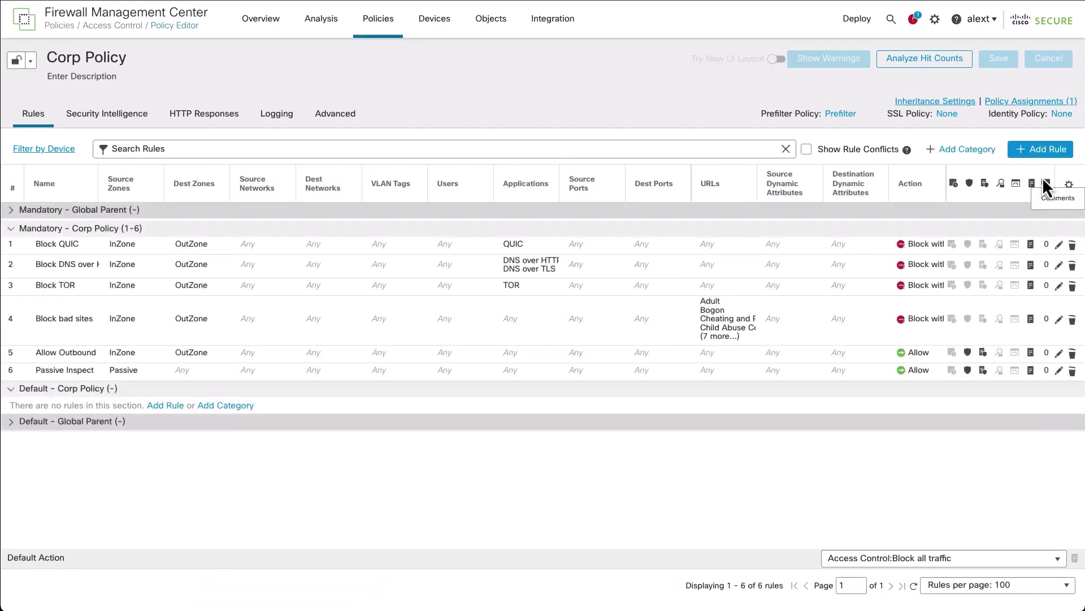
left_click(1042, 177)
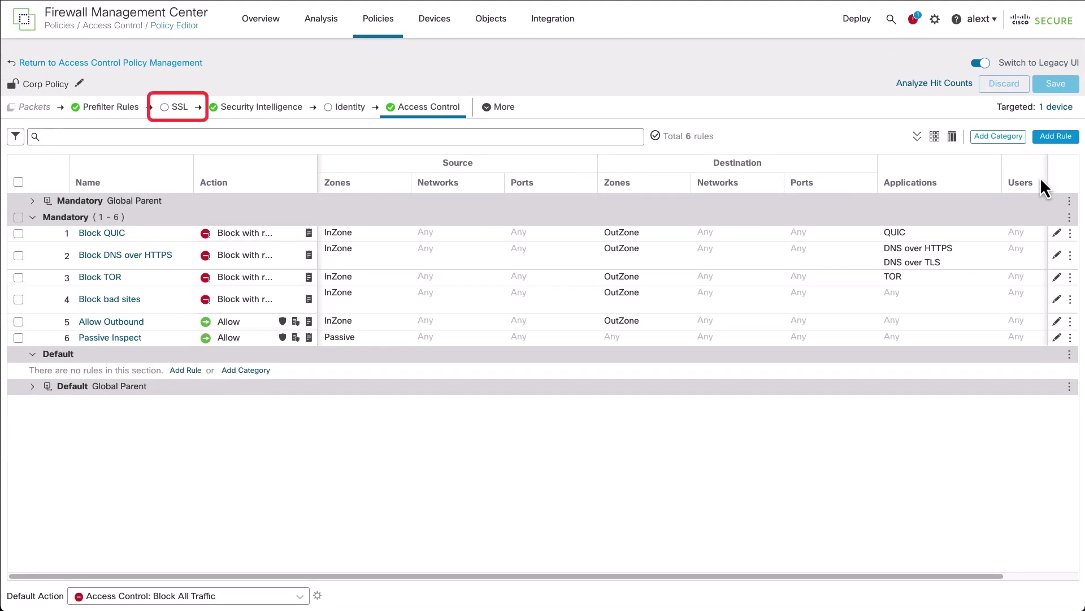
Step: Set Corp Policy's SSL policy to Decrypt Outbound, save, and start deploying to FTDv-33
left_click(496, 110)
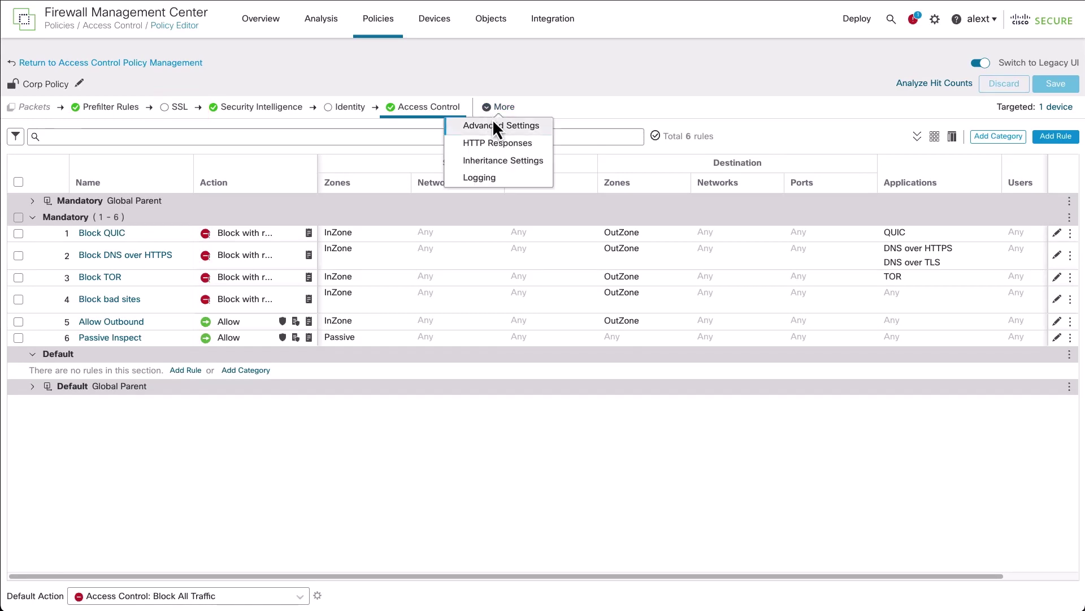
left_click(498, 126)
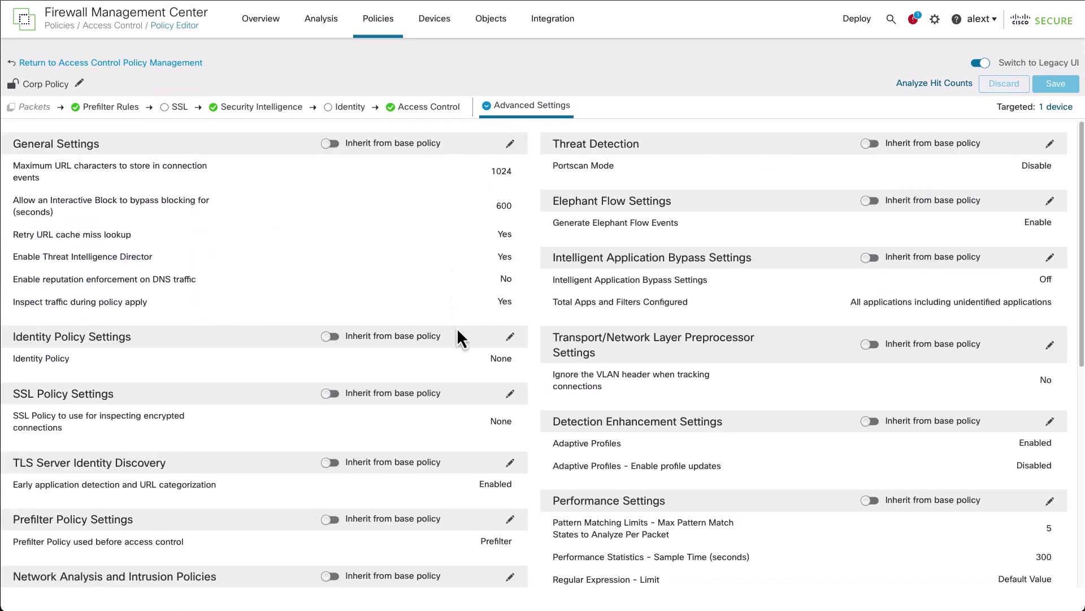
left_click(510, 394)
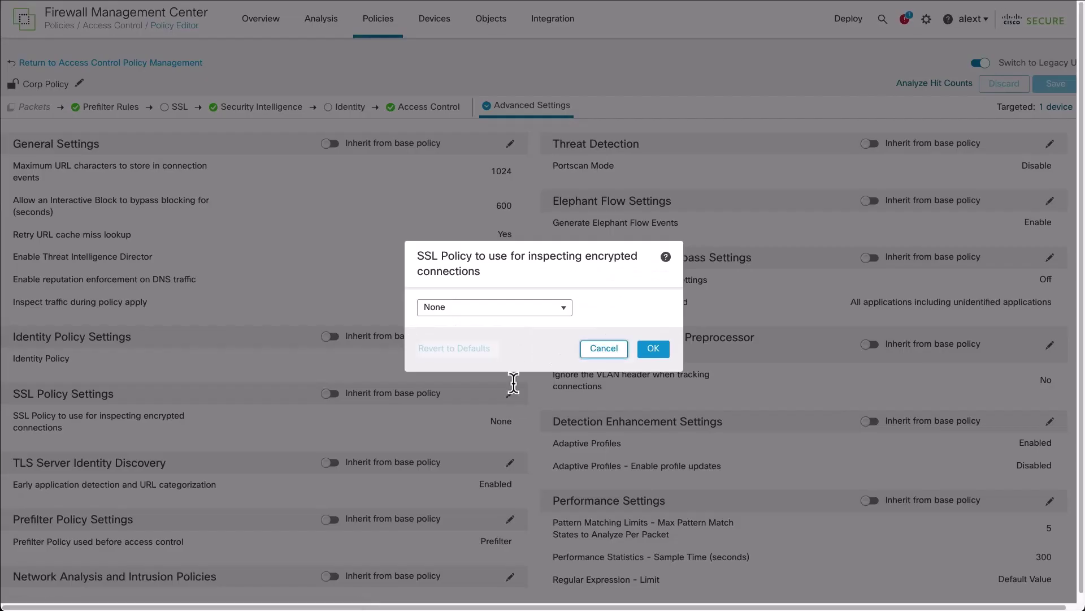
left_click(564, 309)
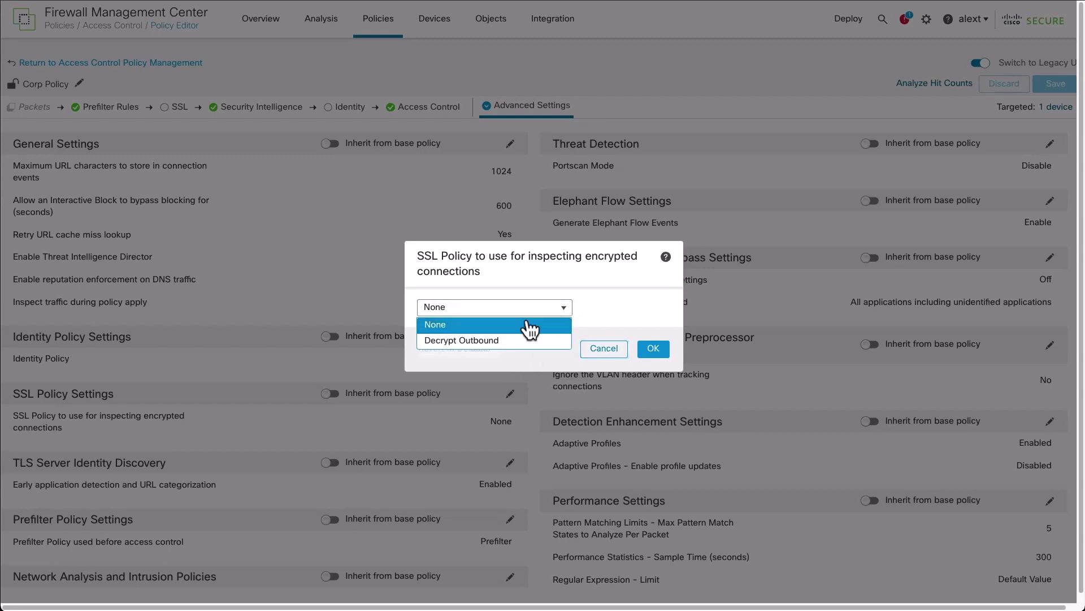
left_click(498, 340)
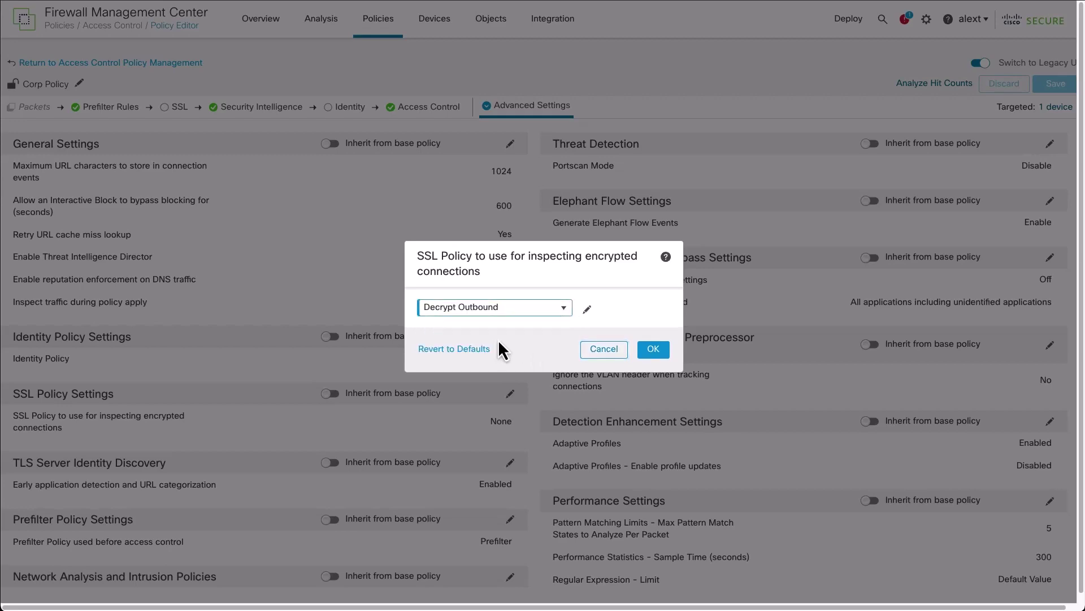
left_click(648, 349)
left_click(1056, 84)
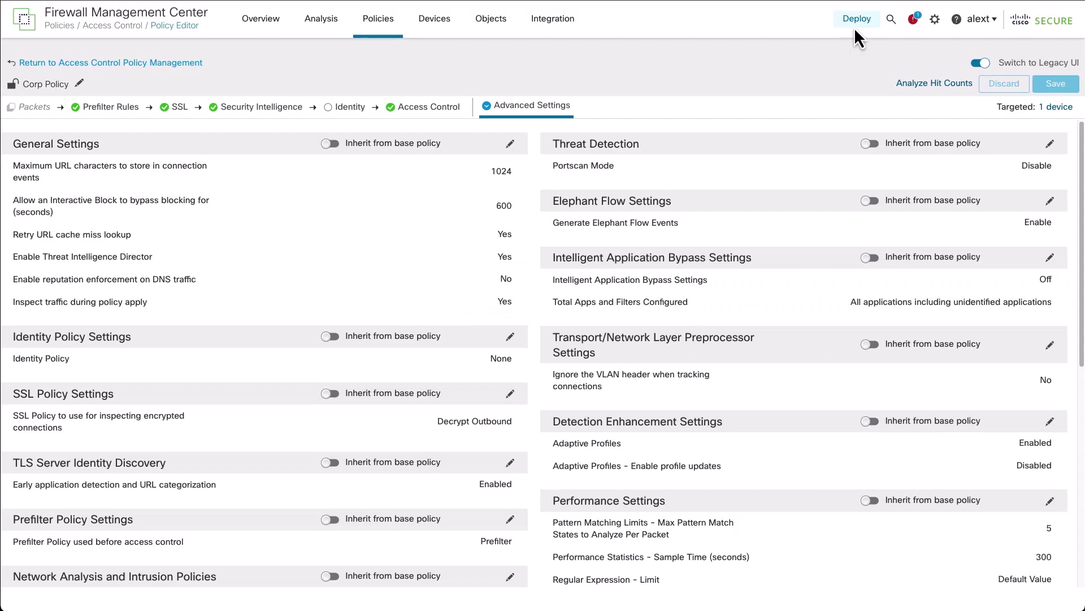
left_click(856, 24)
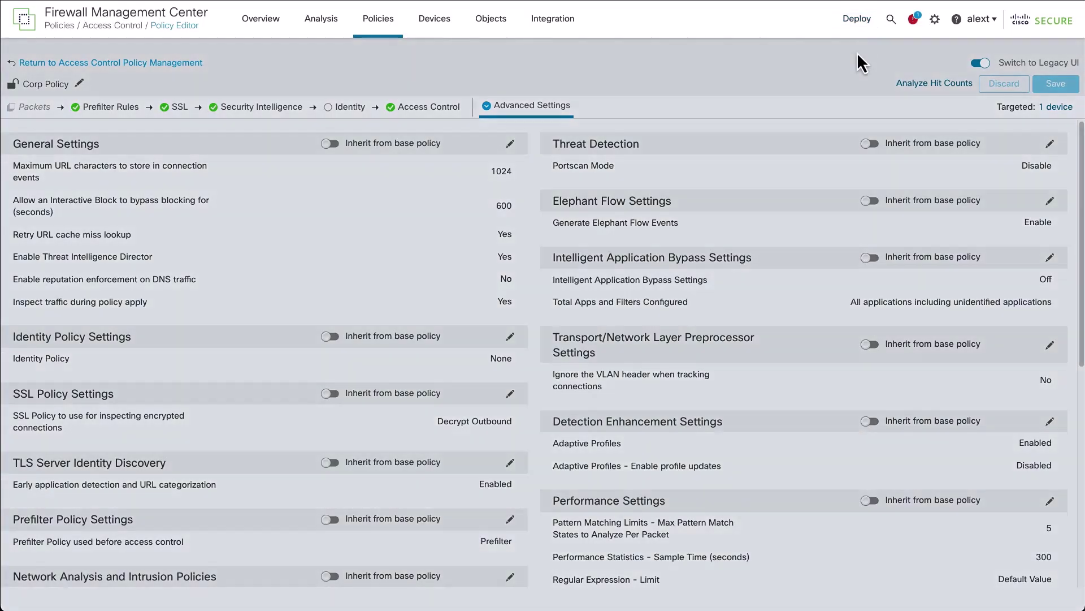